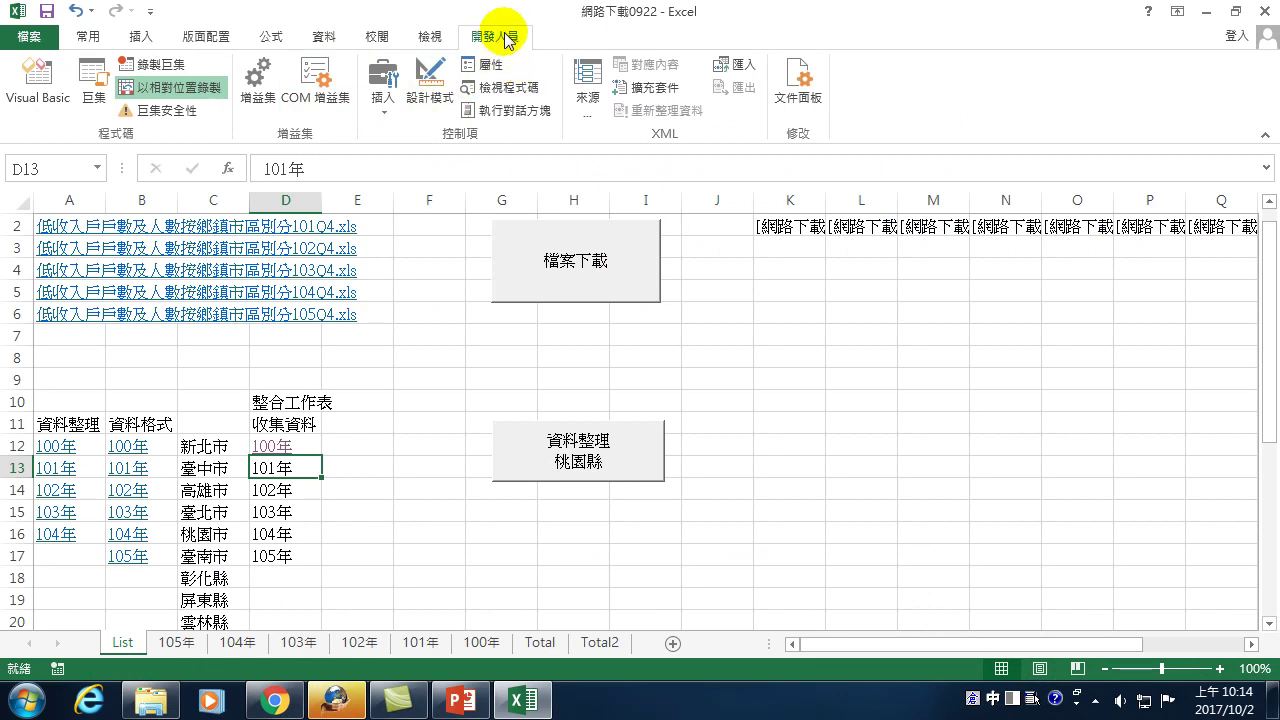
- From the Macros list, choose 收集資料3 and open its code with Edit
click(112, 97)
click(472, 221)
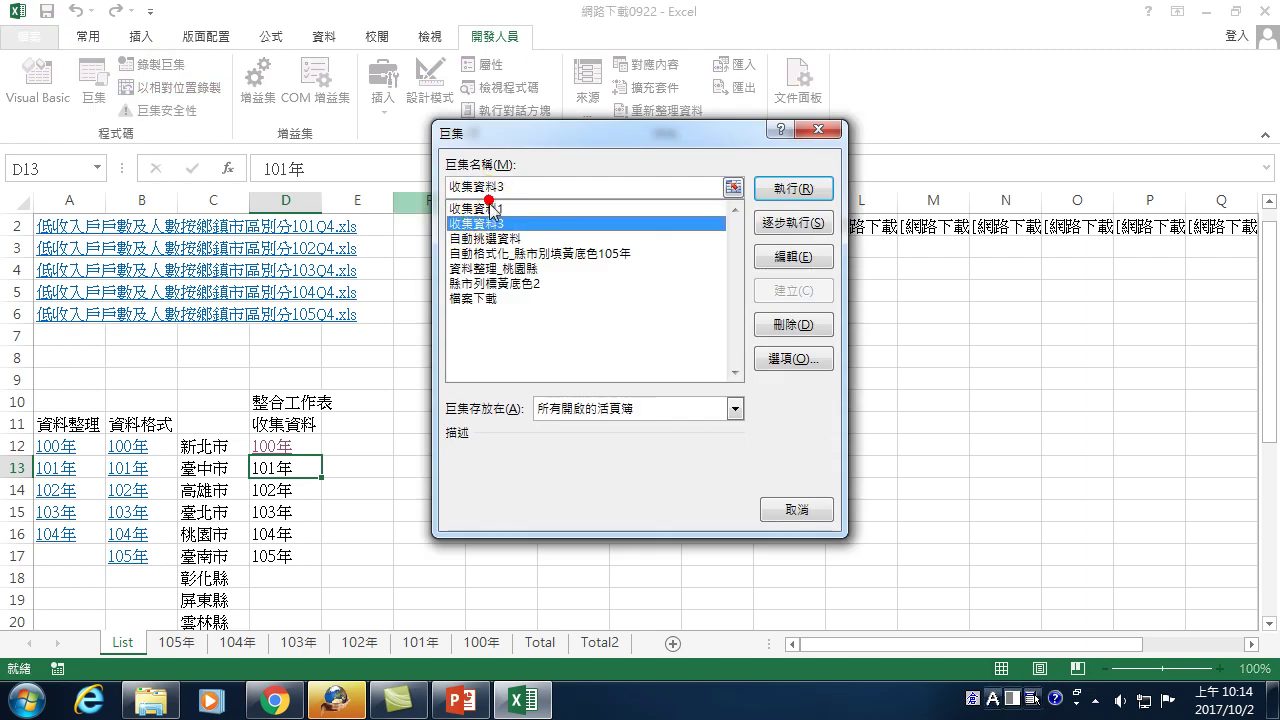
click(490, 208)
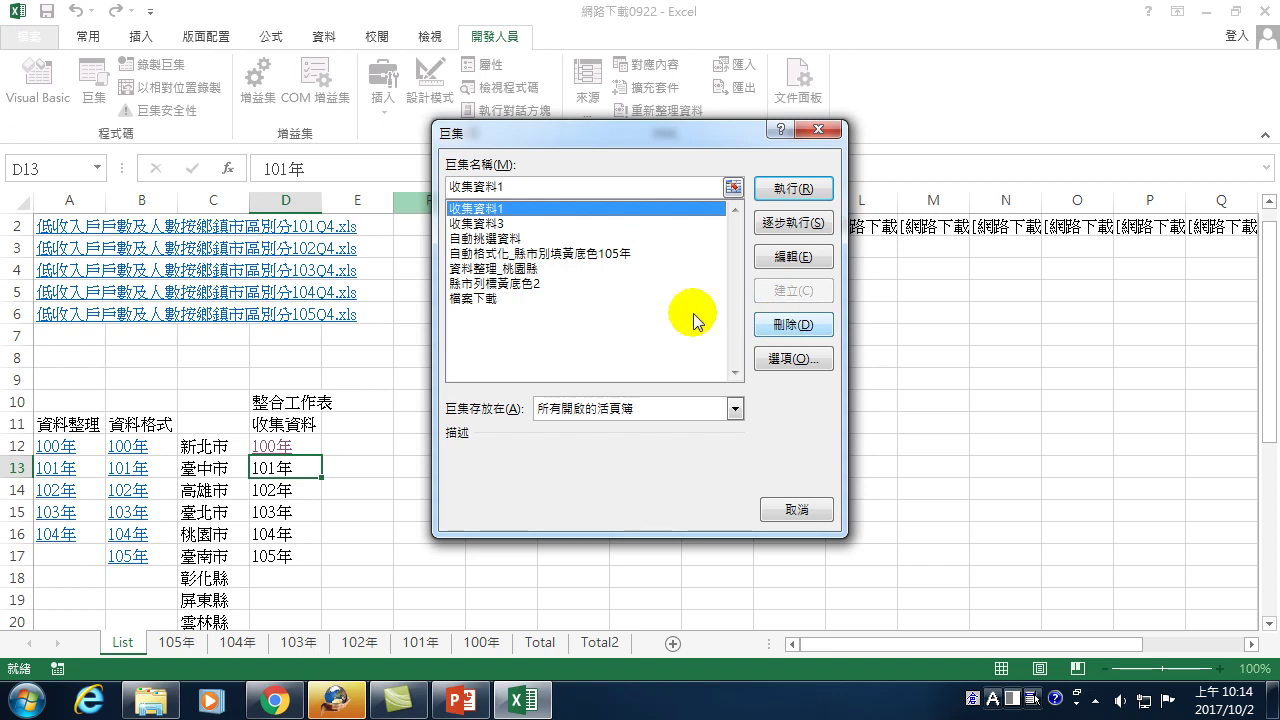
click(480, 223)
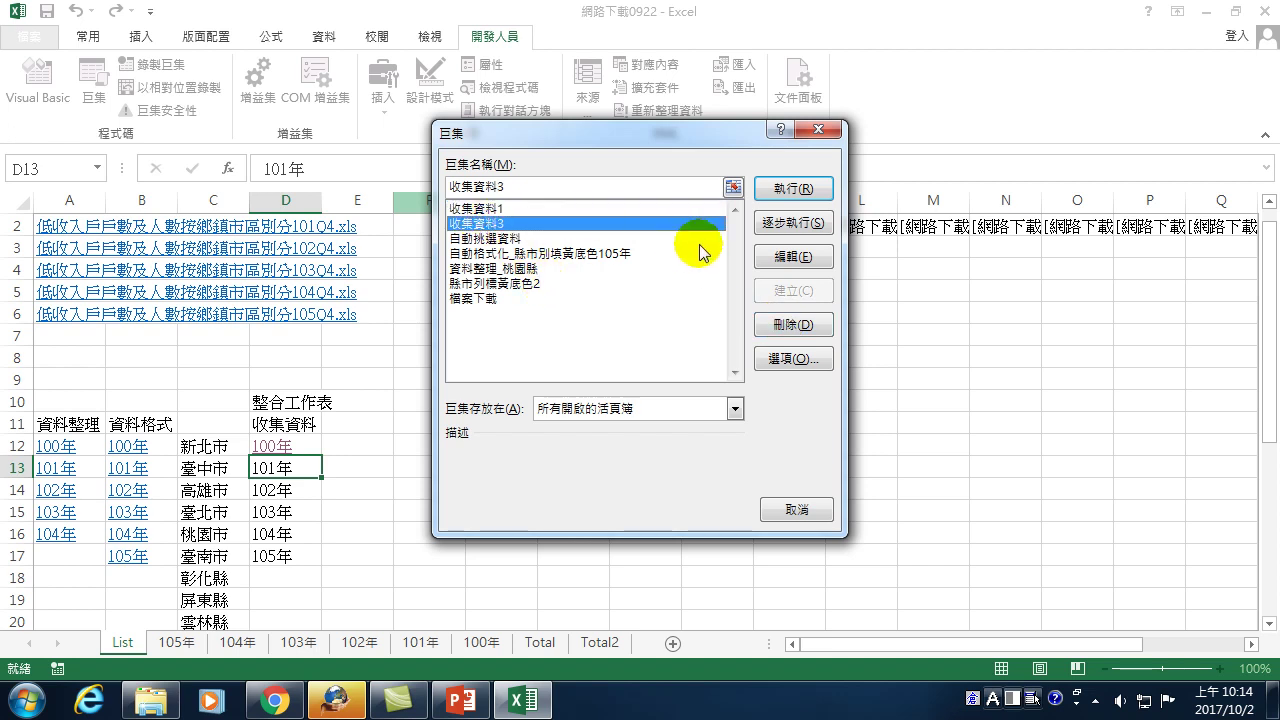
click(790, 258)
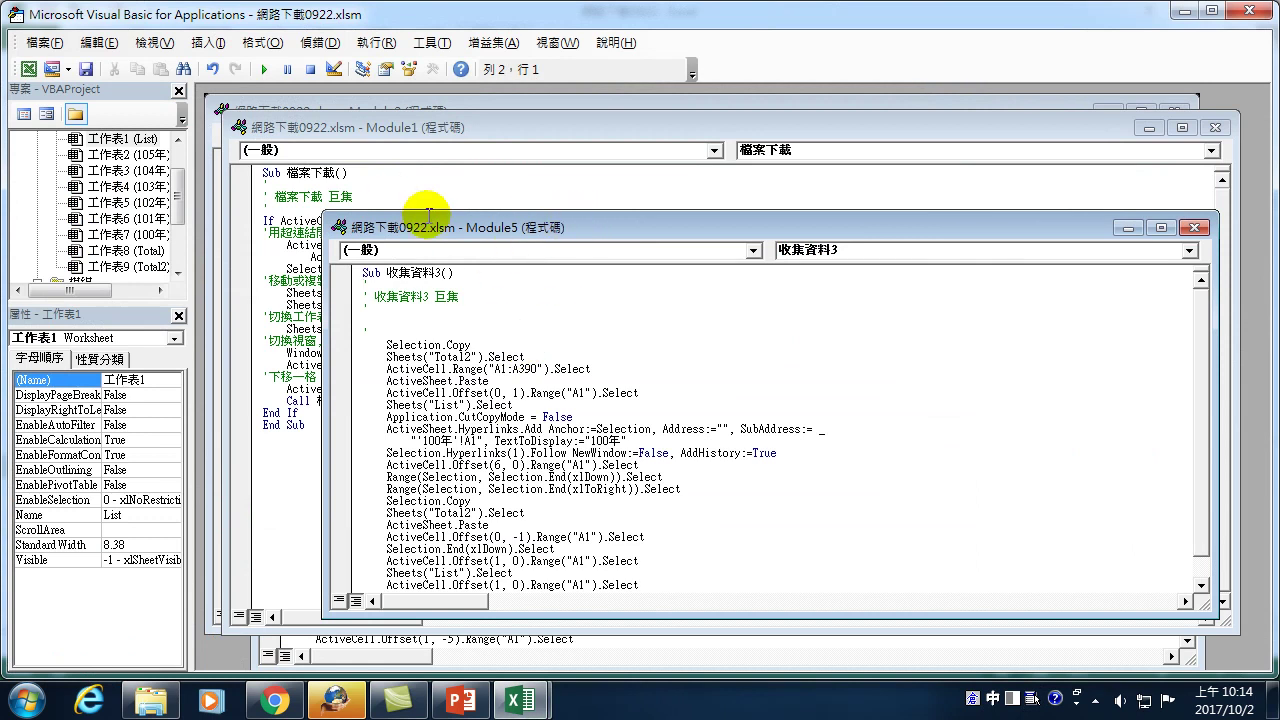
- Set the VBA editor's code font size to 14 under Options > Editor Format
click(432, 43)
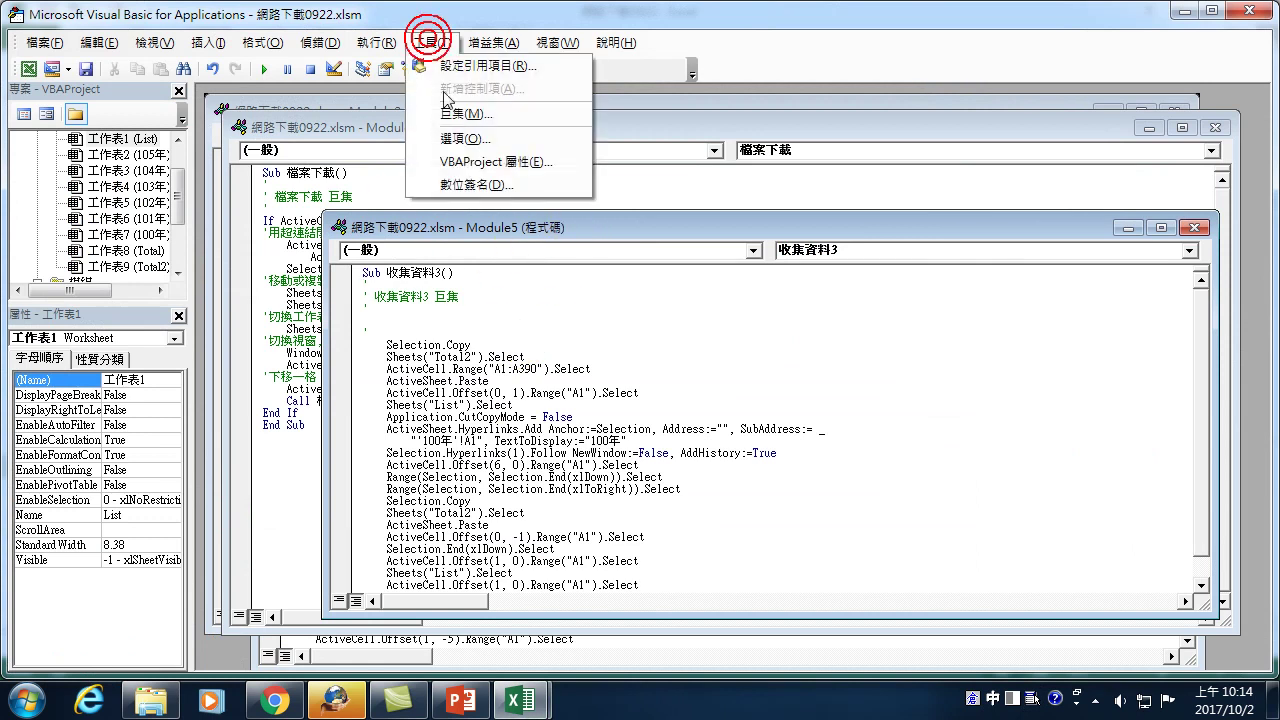
click(452, 141)
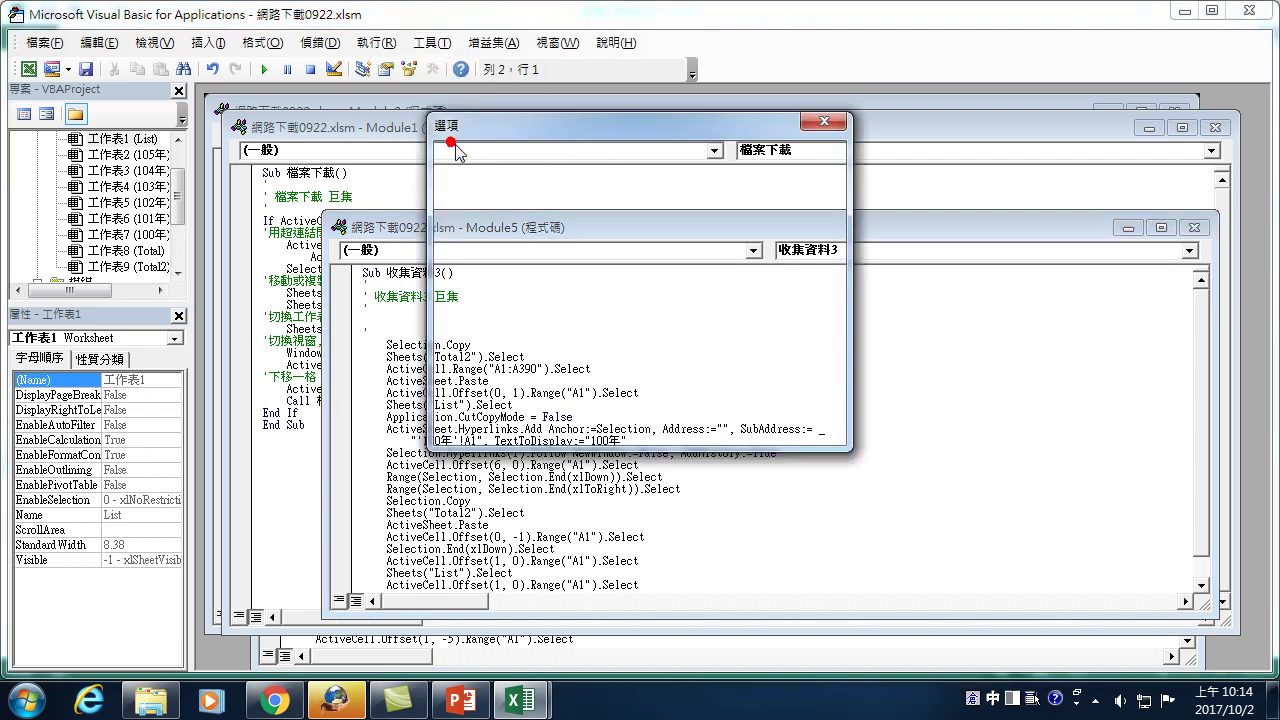
click(519, 157)
click(736, 245)
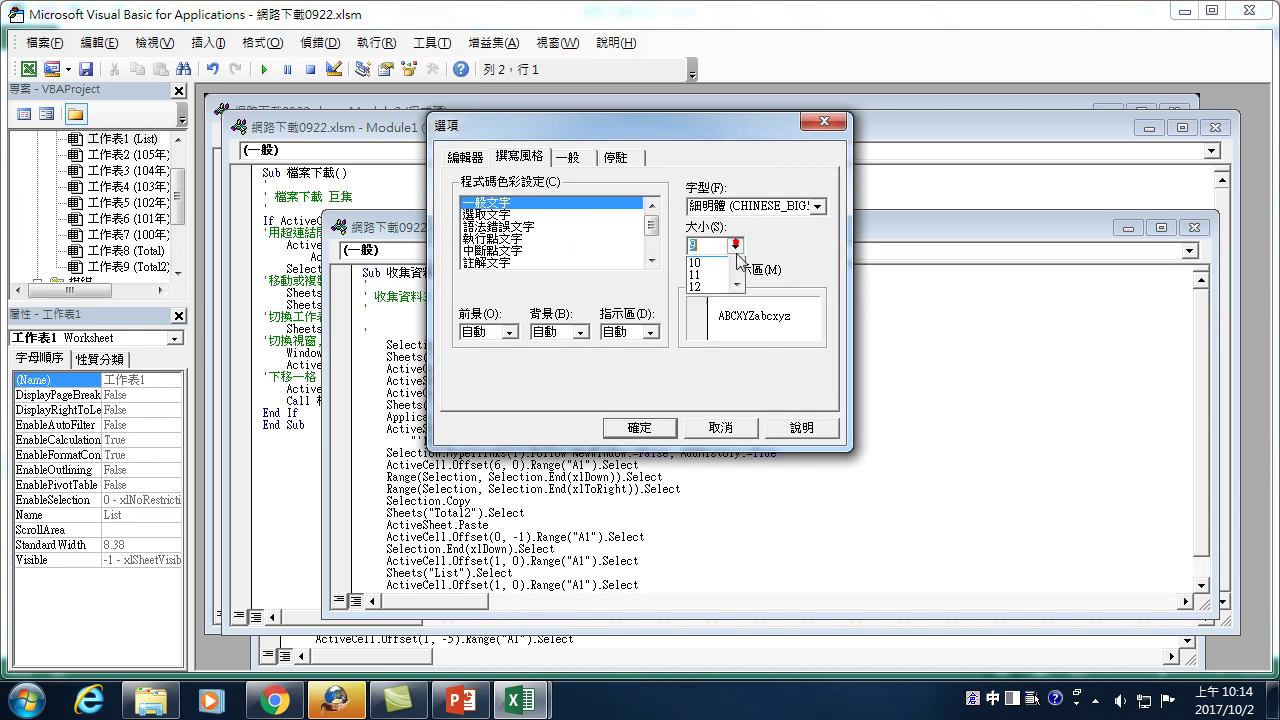
click(736, 296)
click(700, 288)
click(640, 427)
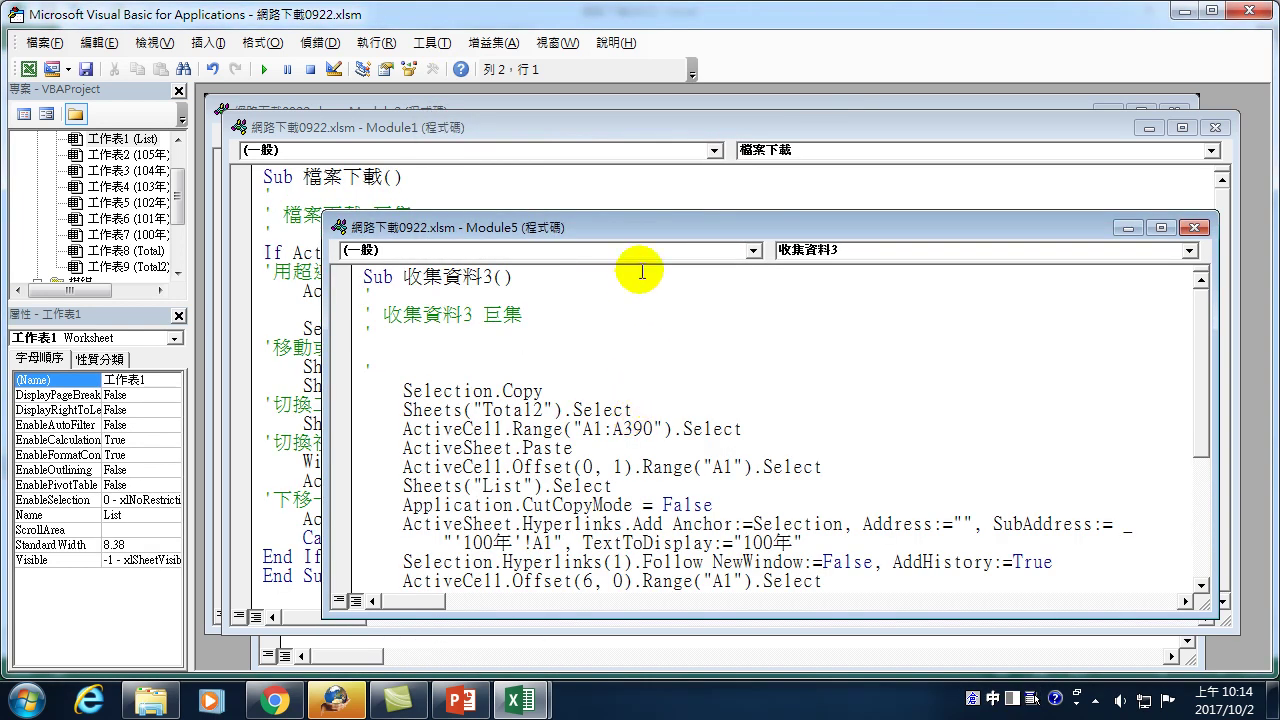
- Move Module5's window up-left, make it taller, and select the empty comment line above Selection.Copy
drag(623, 227, 583, 156)
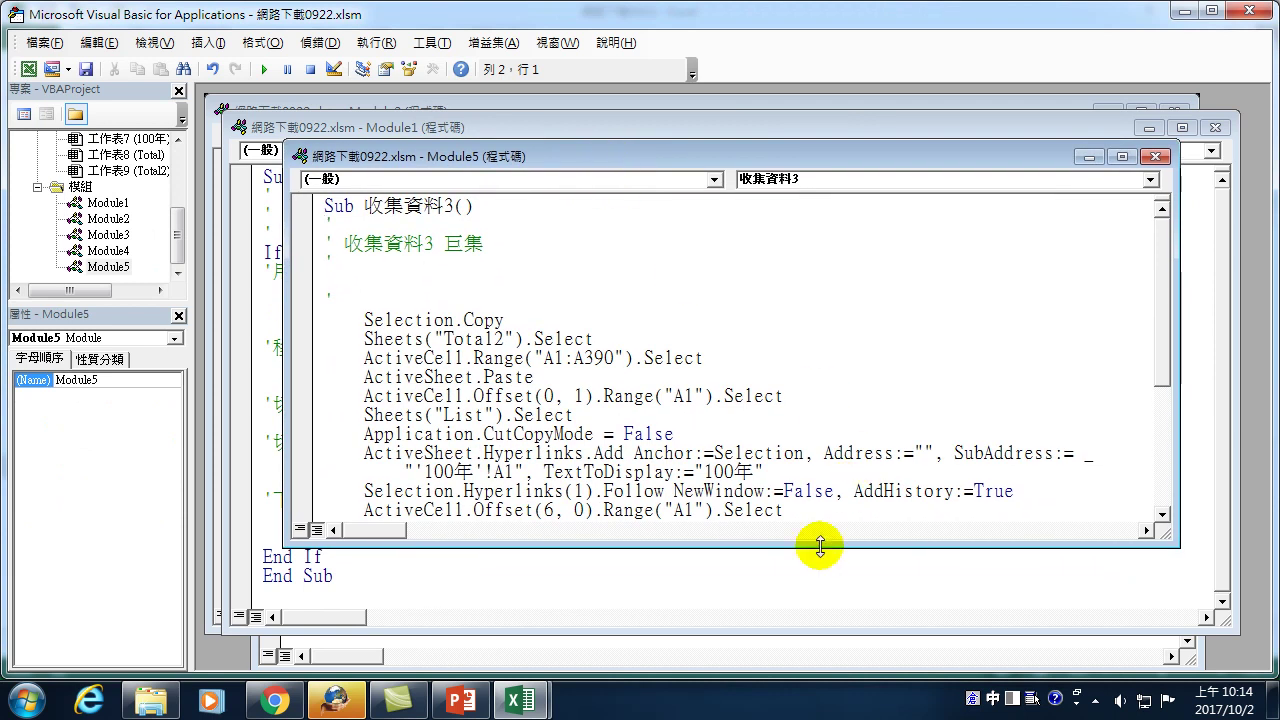
drag(820, 545, 820, 630)
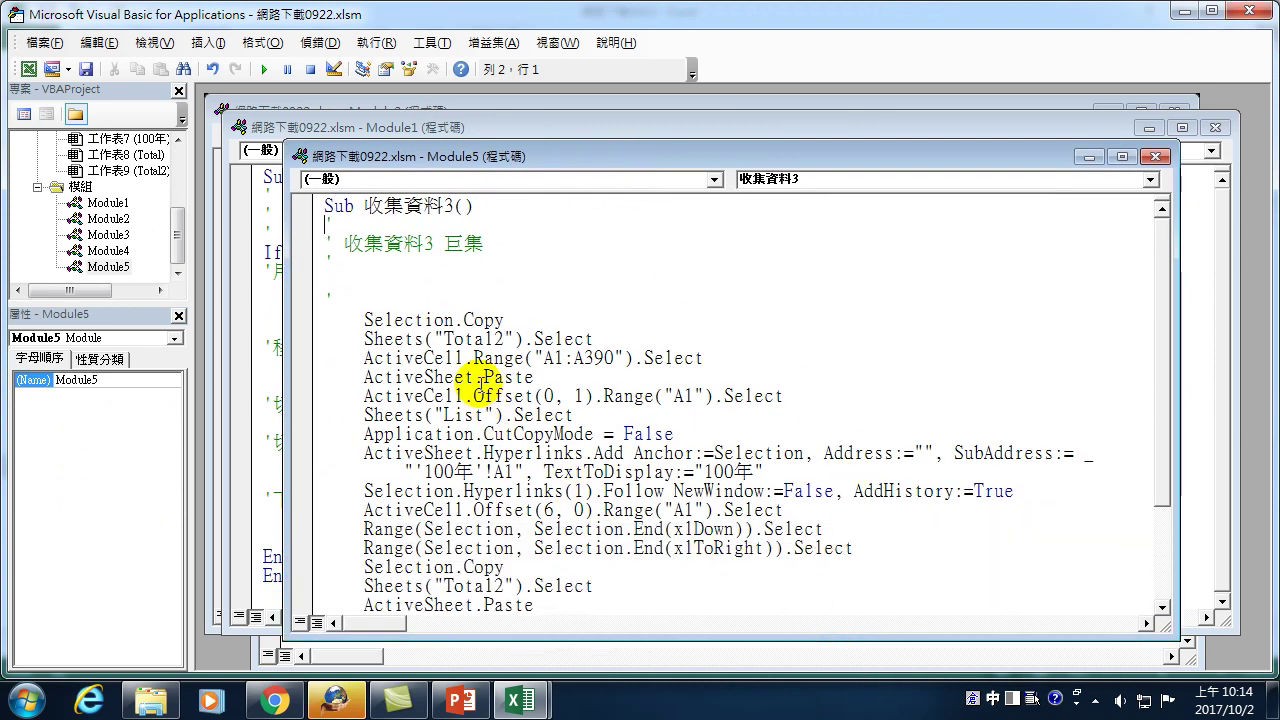
scroll(460, 380, down, 2)
scroll(455, 378, down, 1)
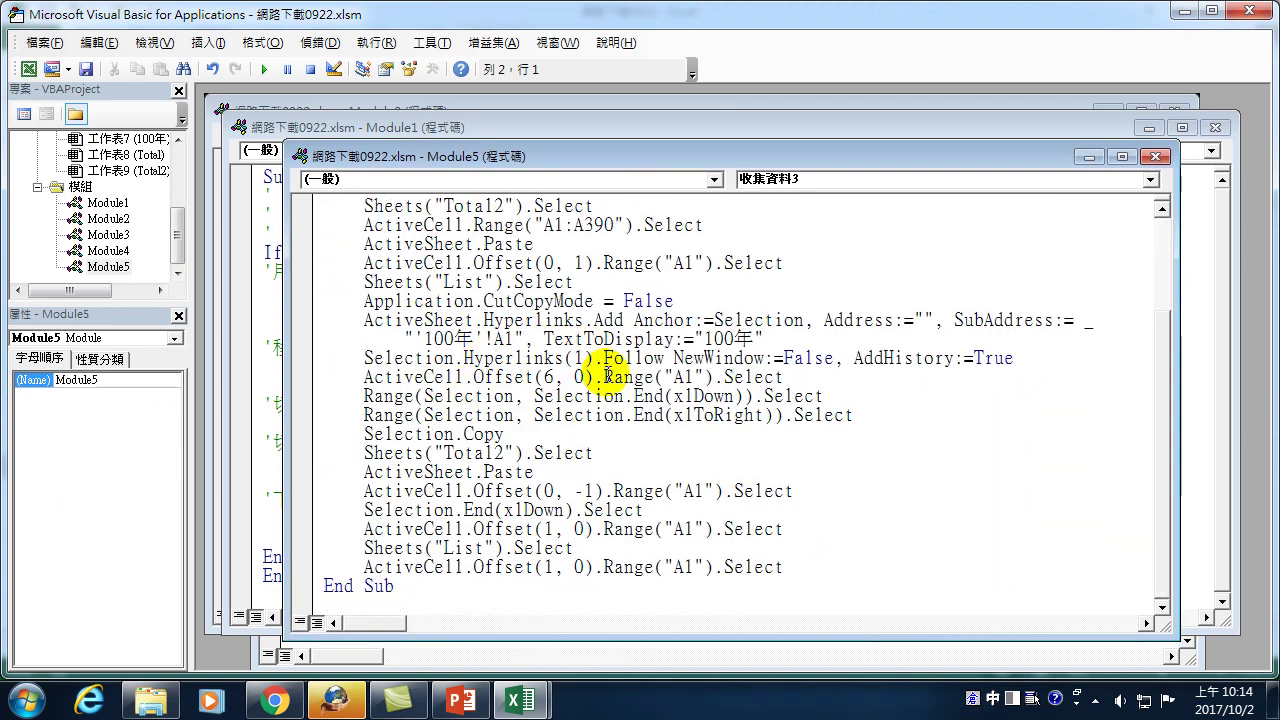
scroll(607, 374, up, 2)
click(366, 279)
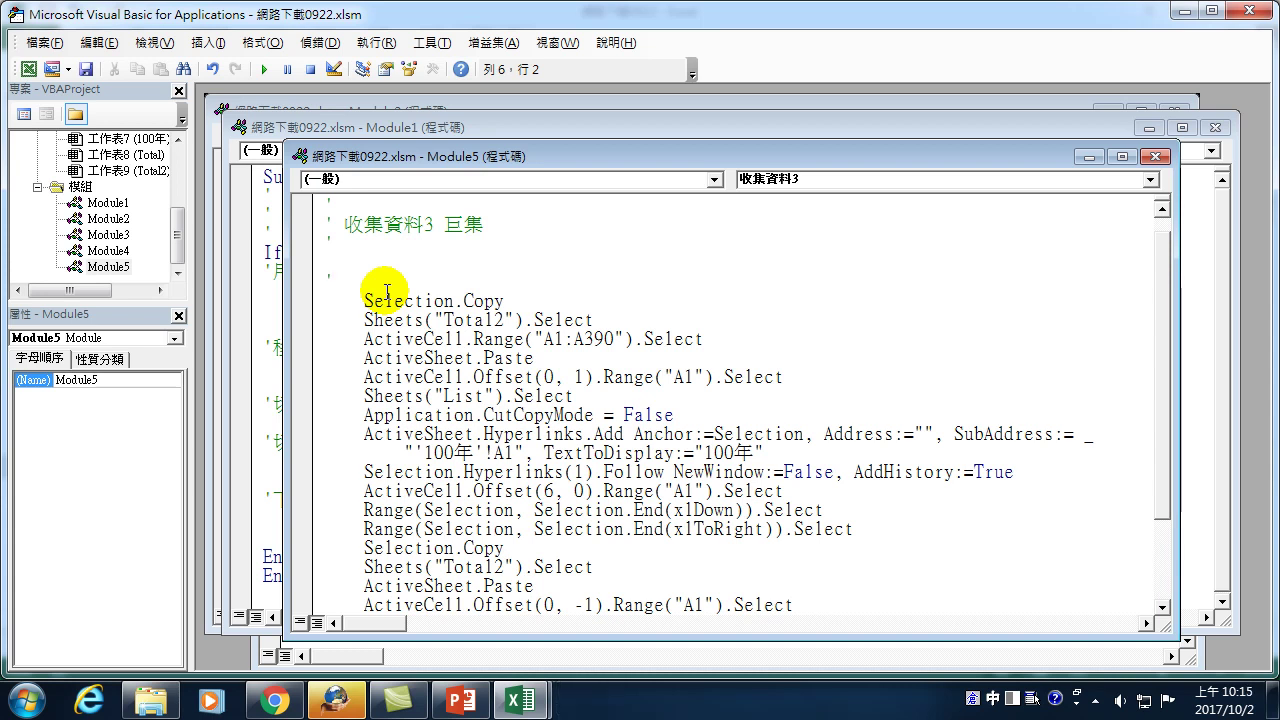
- Enter the comment 複製, then highlight the A1:A390 selection and ActiveSheet.Paste lines
text(複製)
key(Return)
key(Down)
key(Right)
key(Right)
key(Right)
key(Right)
key(Right)
key(Right)
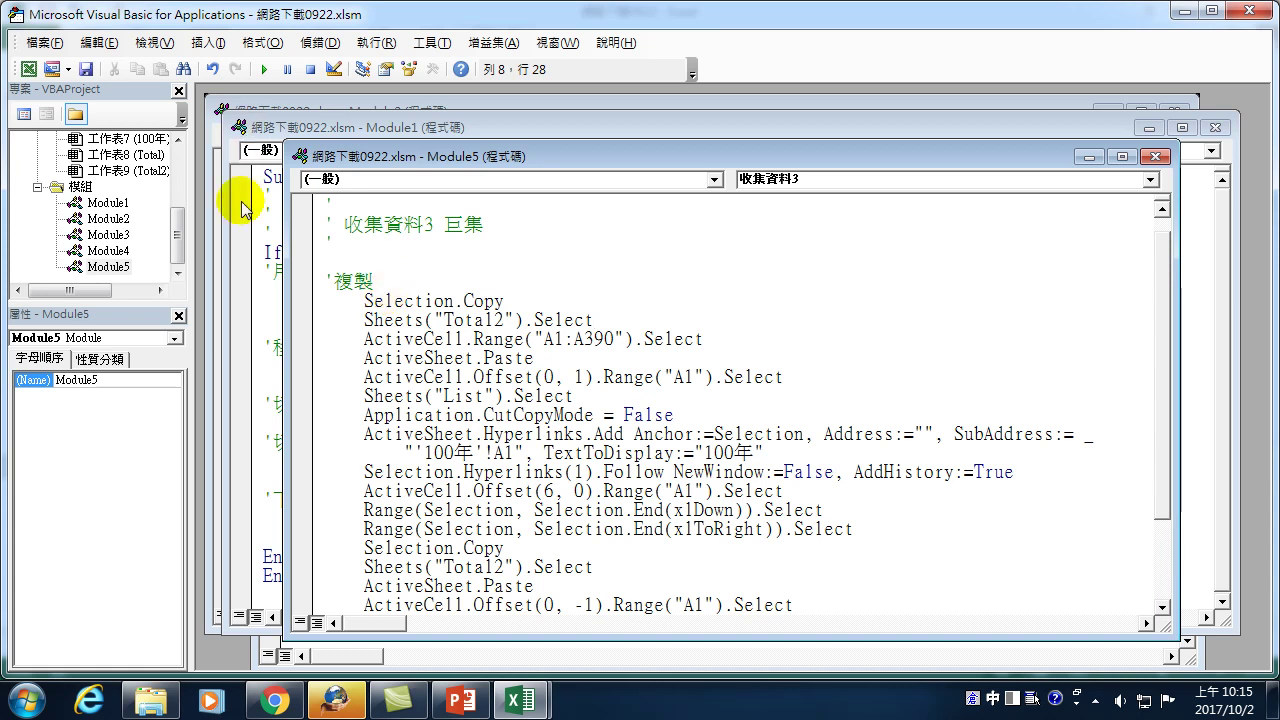
drag(364, 339, 704, 340)
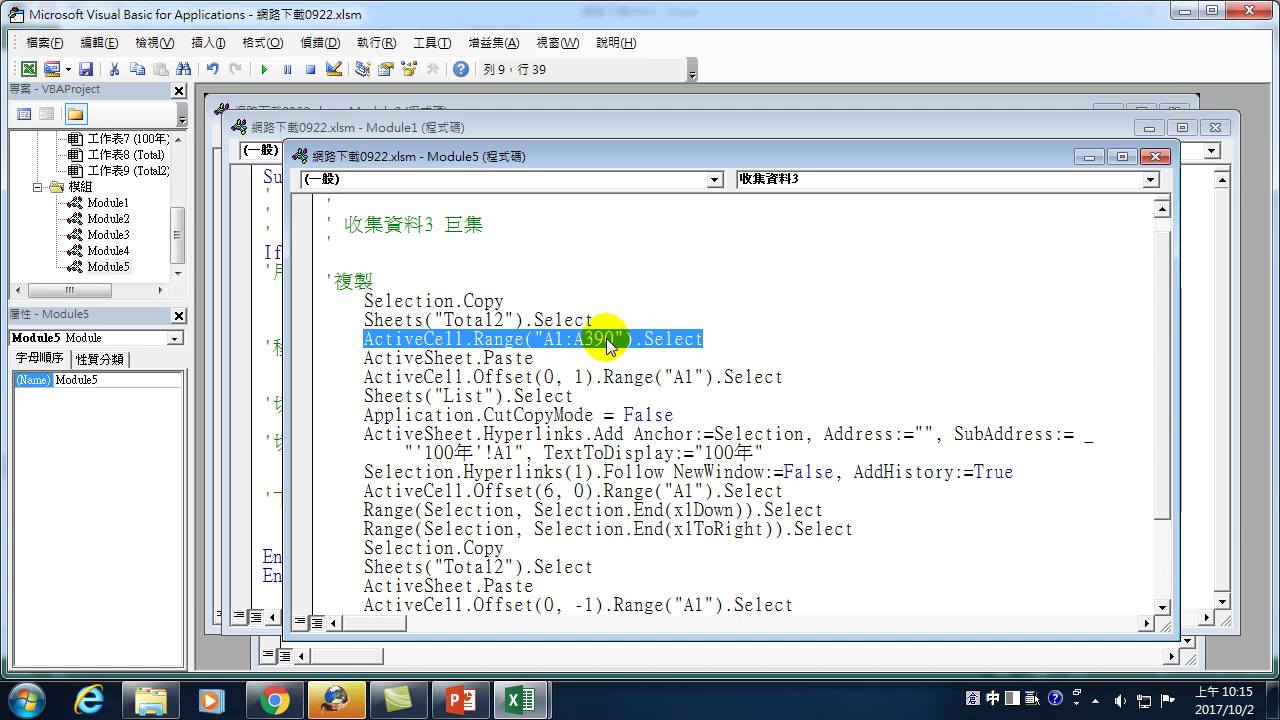
drag(352, 358, 536, 357)
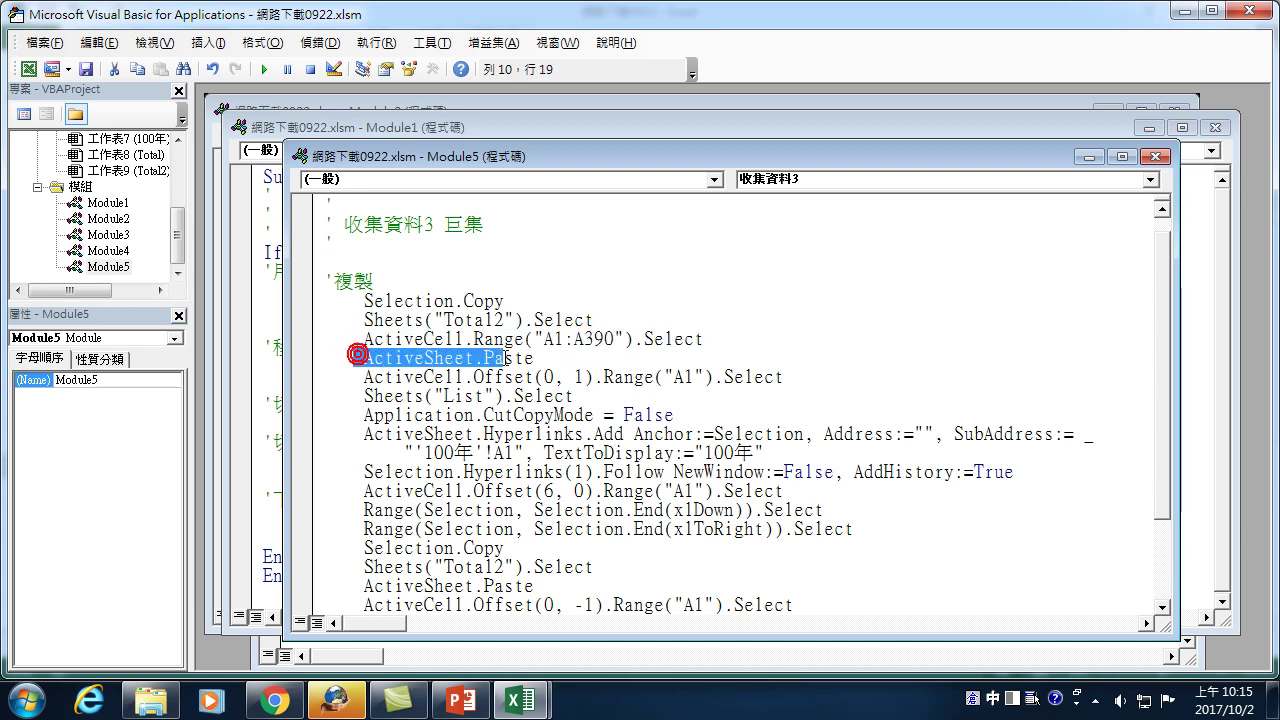
- Insert a new comment line reading 日期欄 after Selection.Copy
click(524, 301)
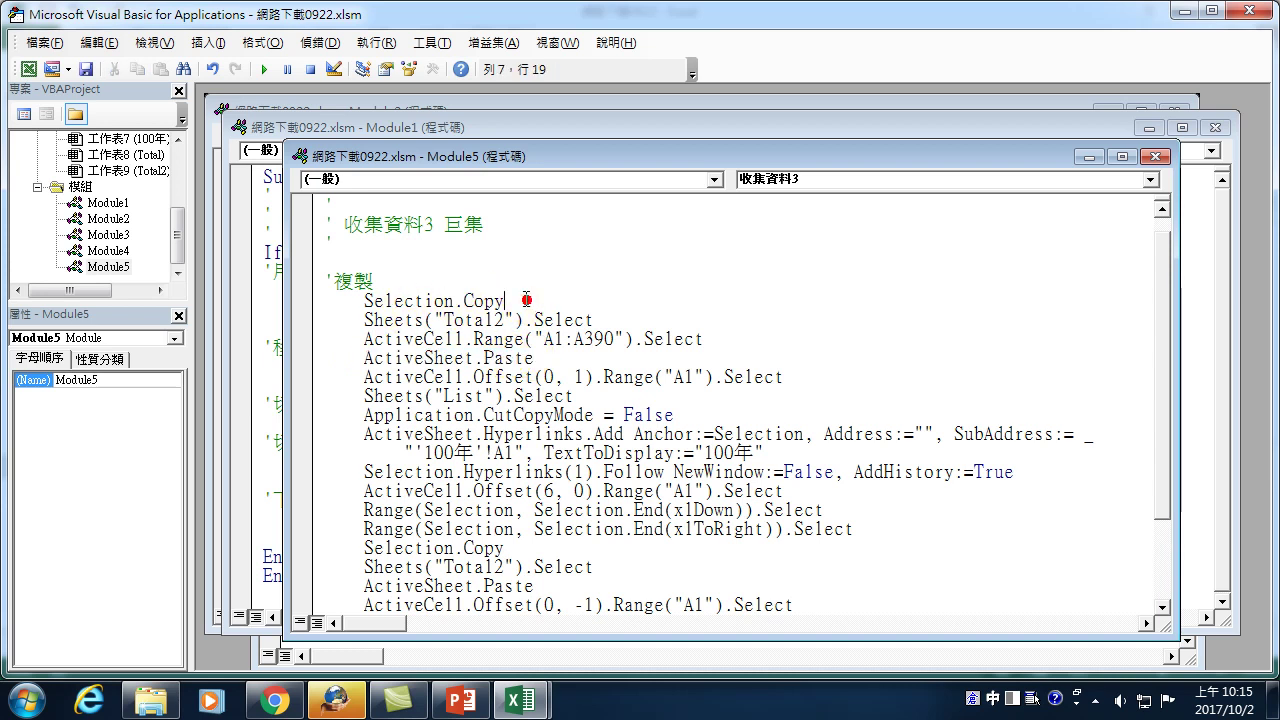
key(Return)
text(')
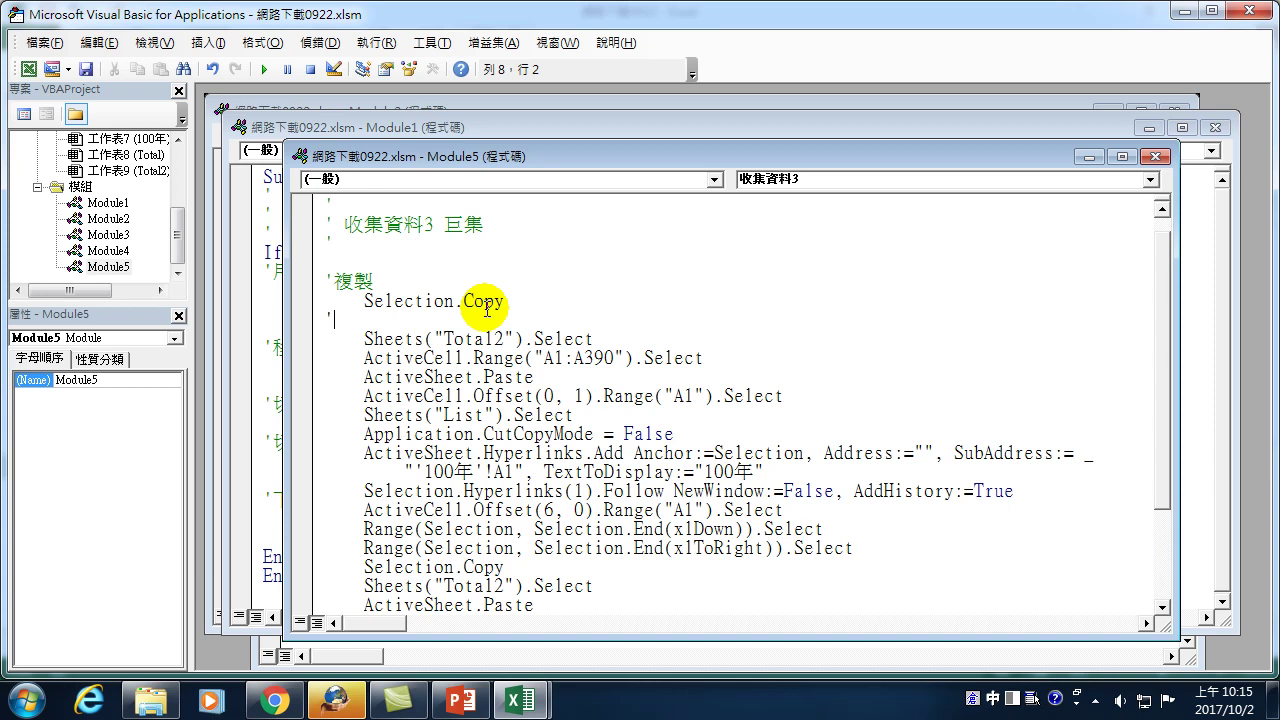
text(日期)
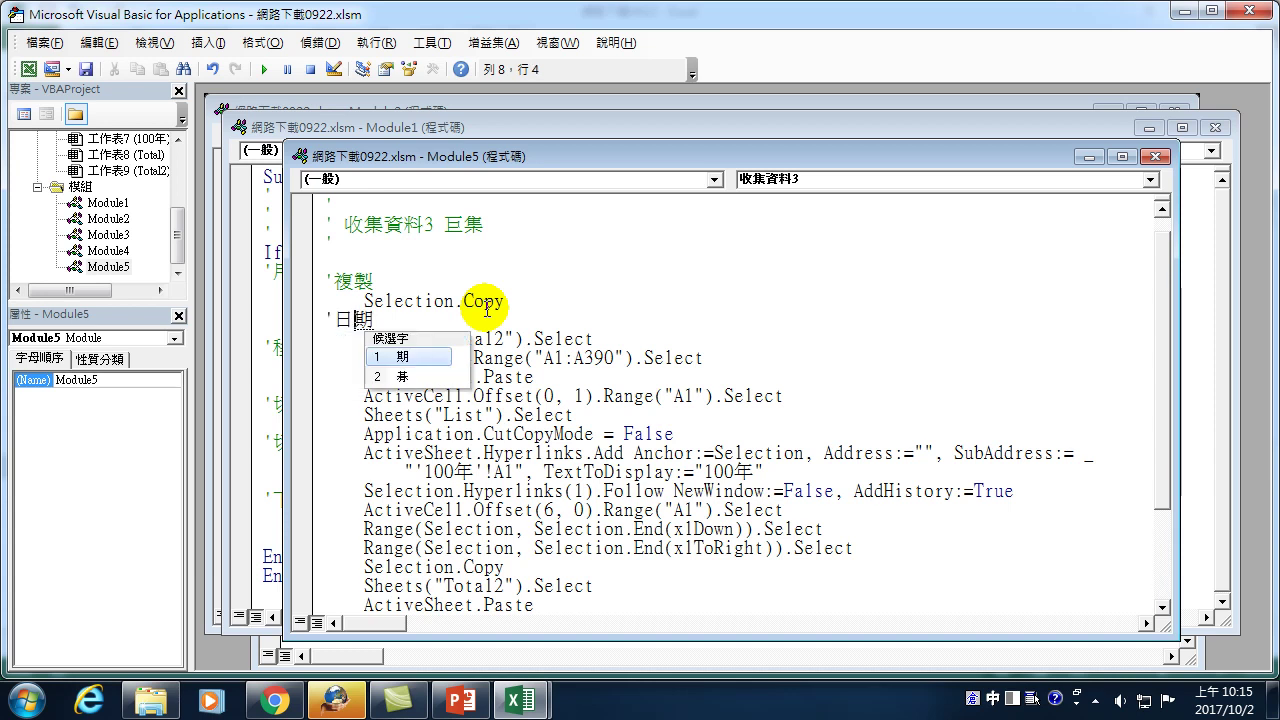
key(Return)
text(木)
text(欄)
key(Down)
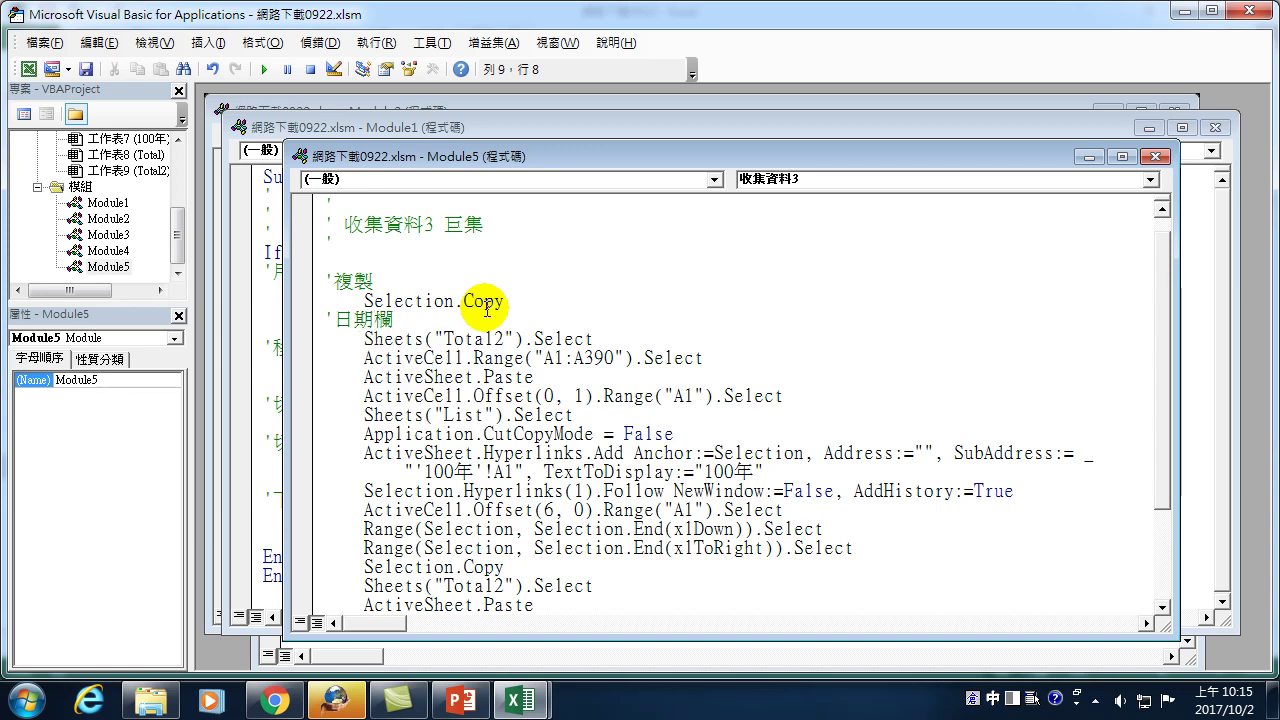
- Reword that comment from 日期欄 to 收集日期資料
click(537, 378)
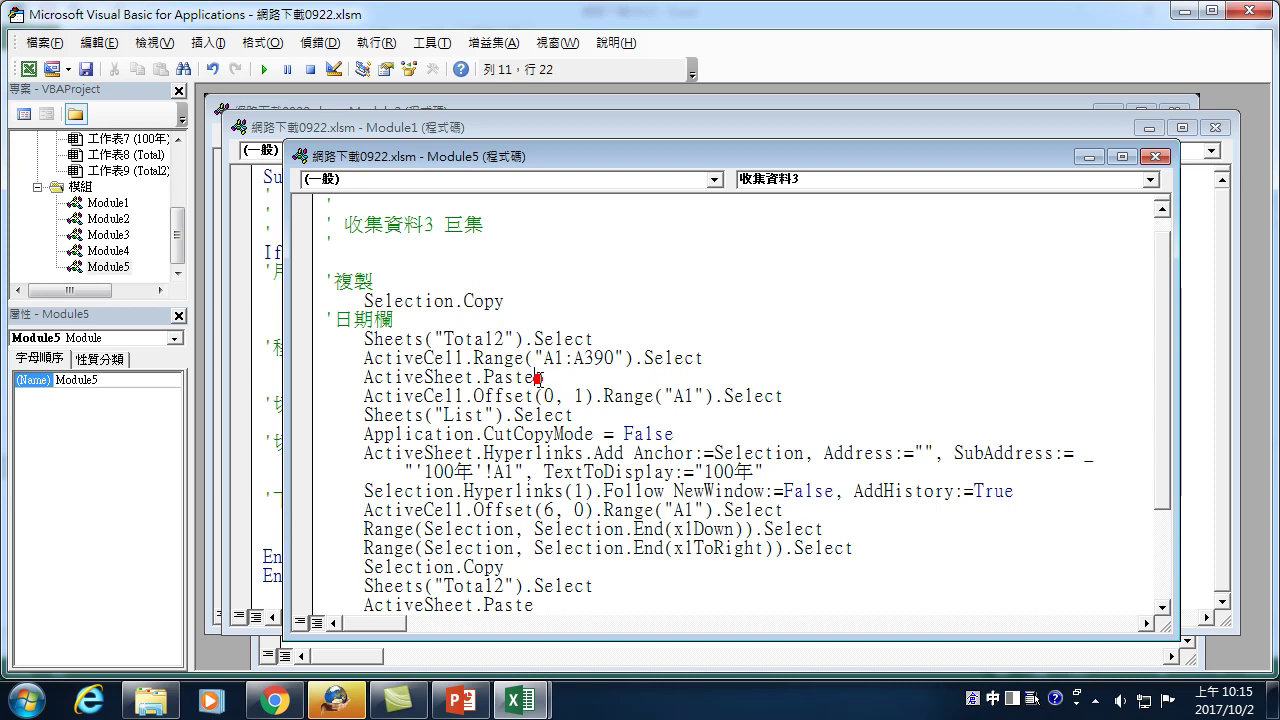
click(335, 319)
text(收)
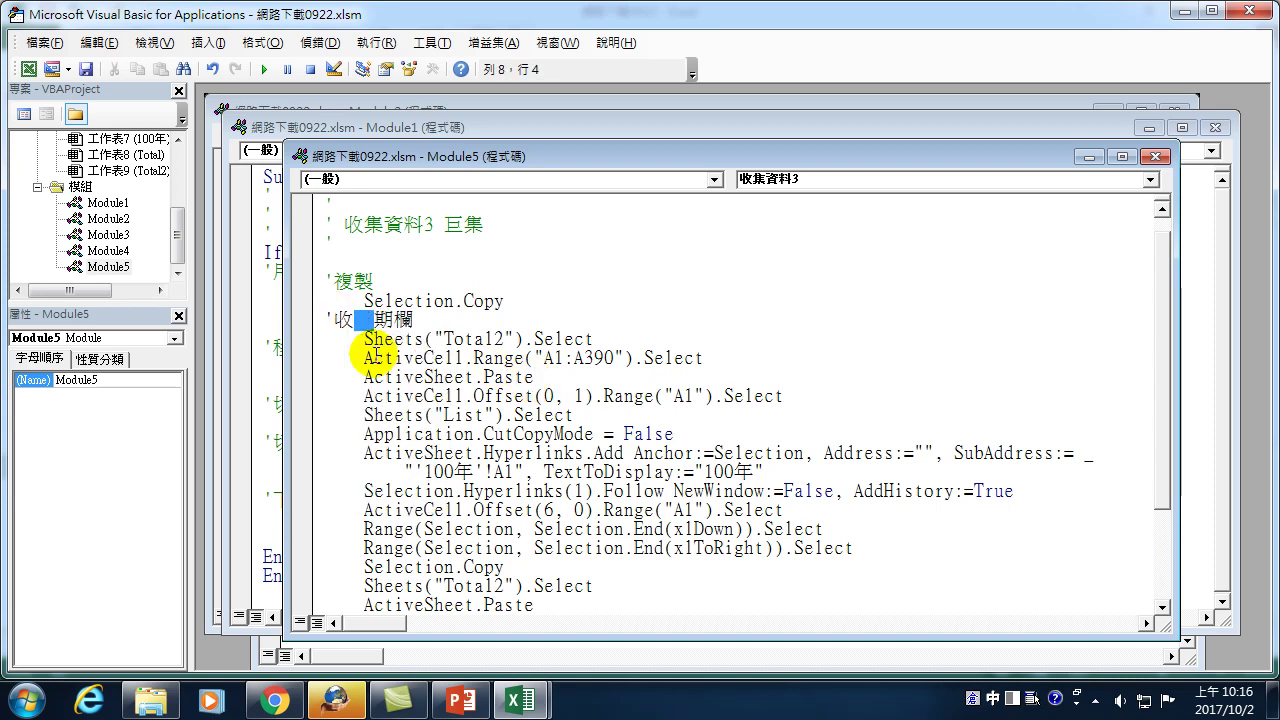
text(集)
key(Right)
key(Right)
key(Delete)
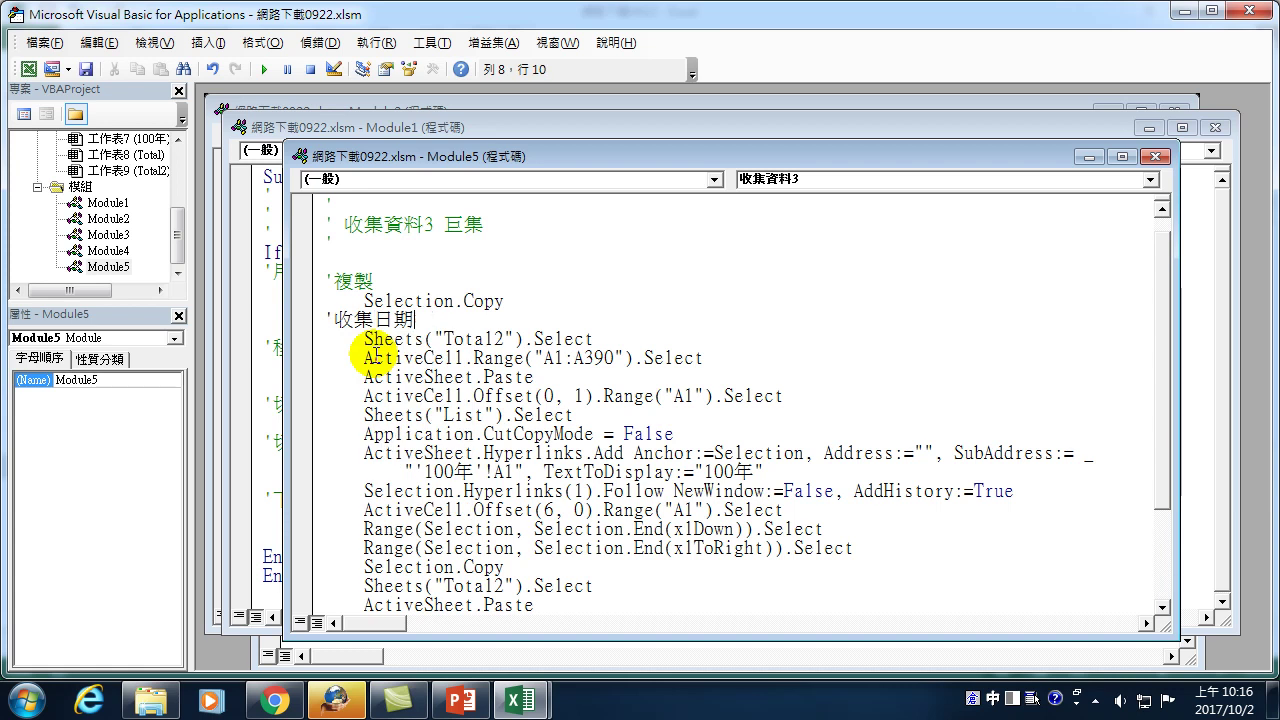
text(資料)
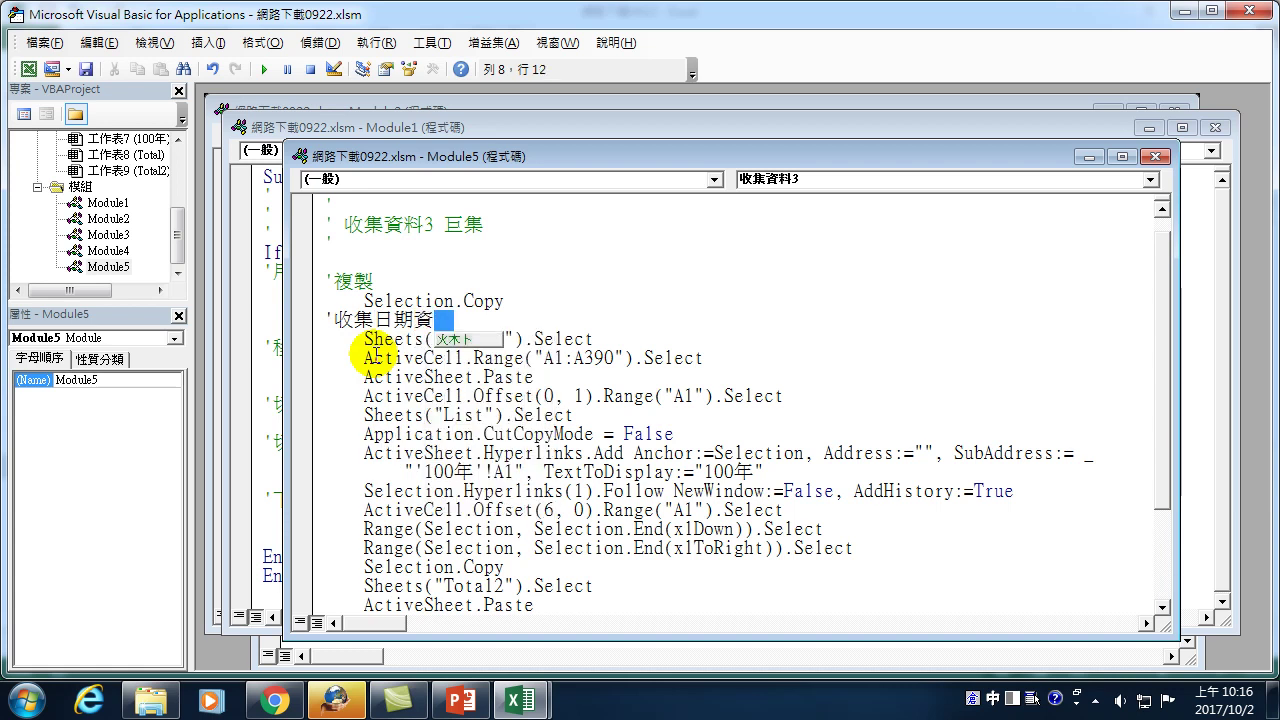
click(548, 378)
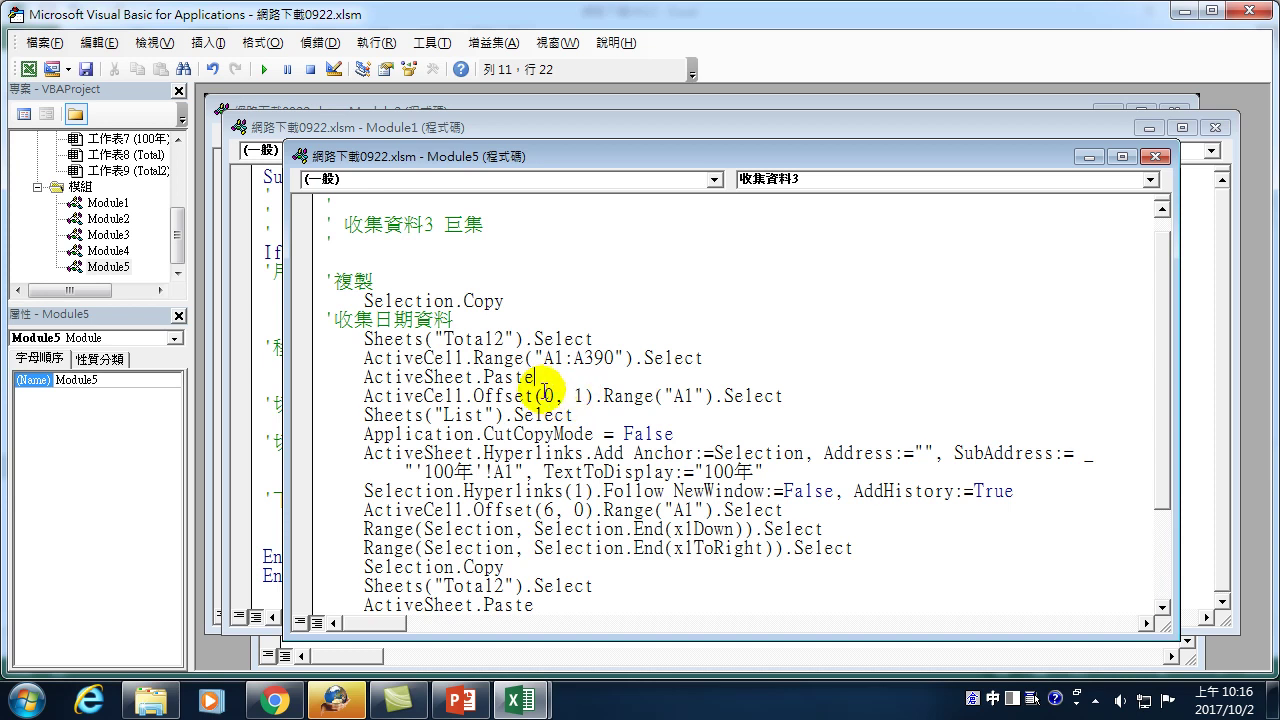
double_click(546, 396)
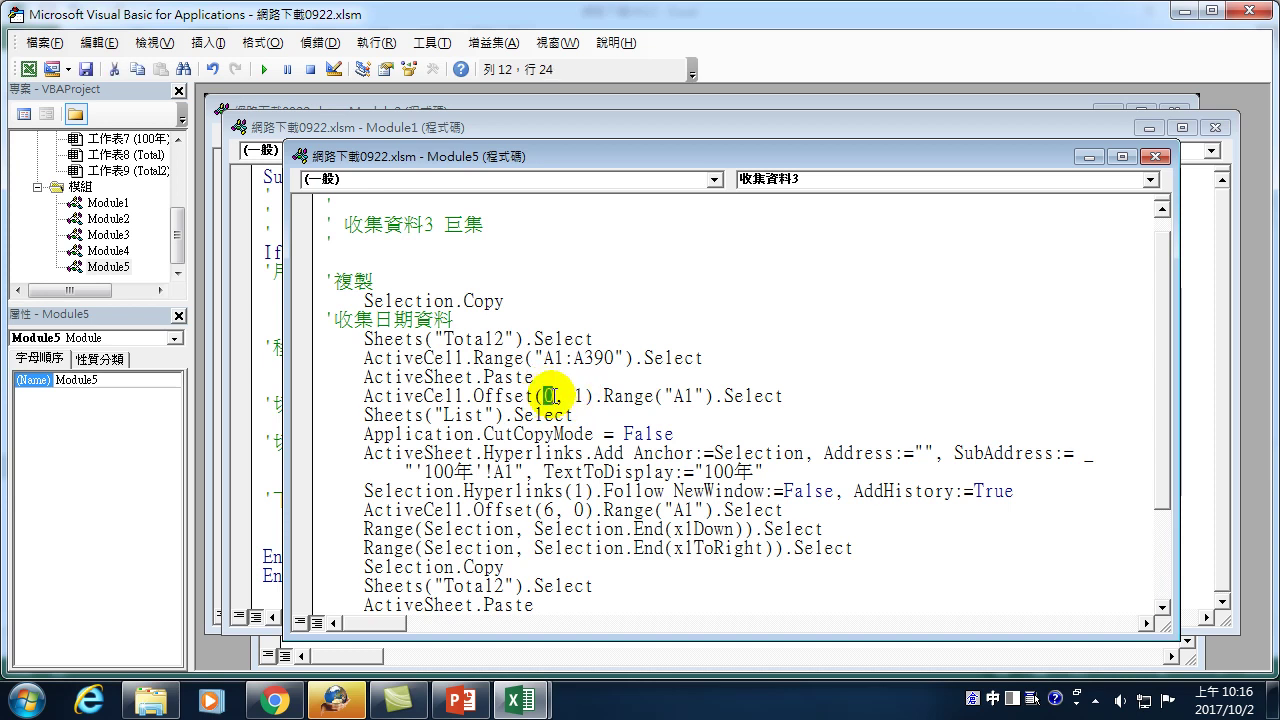
double_click(577, 396)
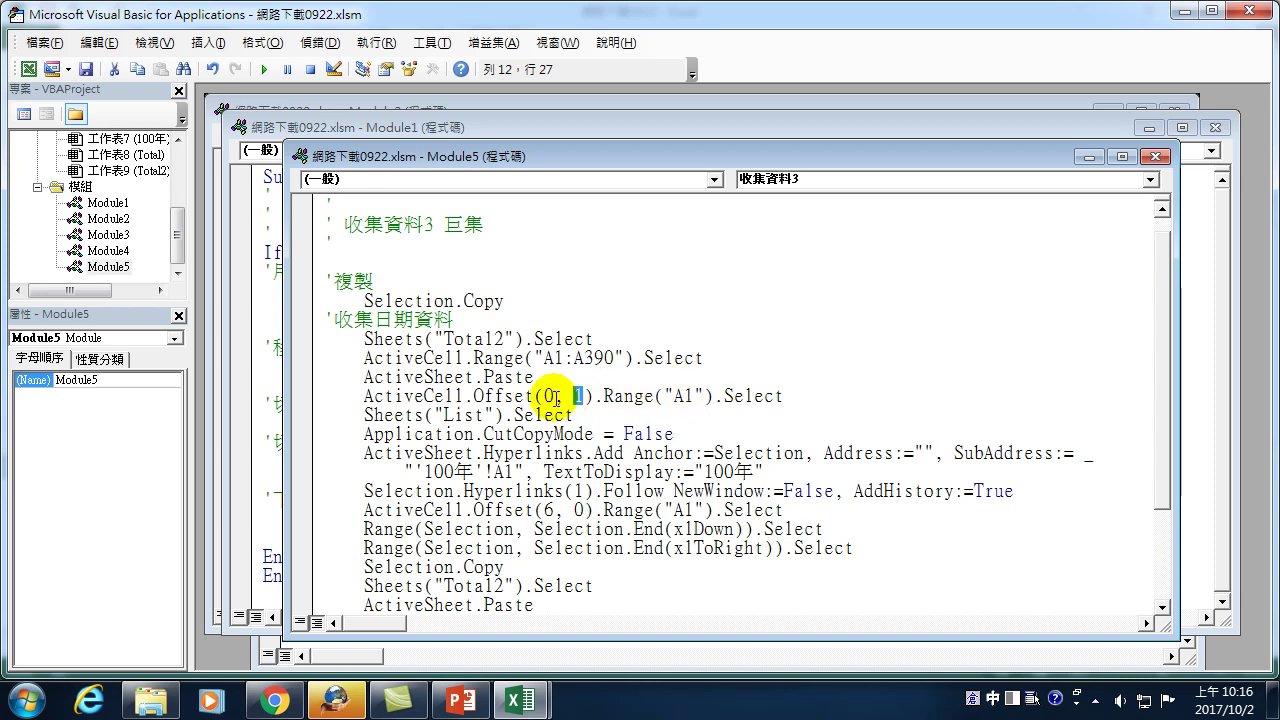
- Add the comment 右移一格 on a new line after ActiveSheet.Paste
click(541, 377)
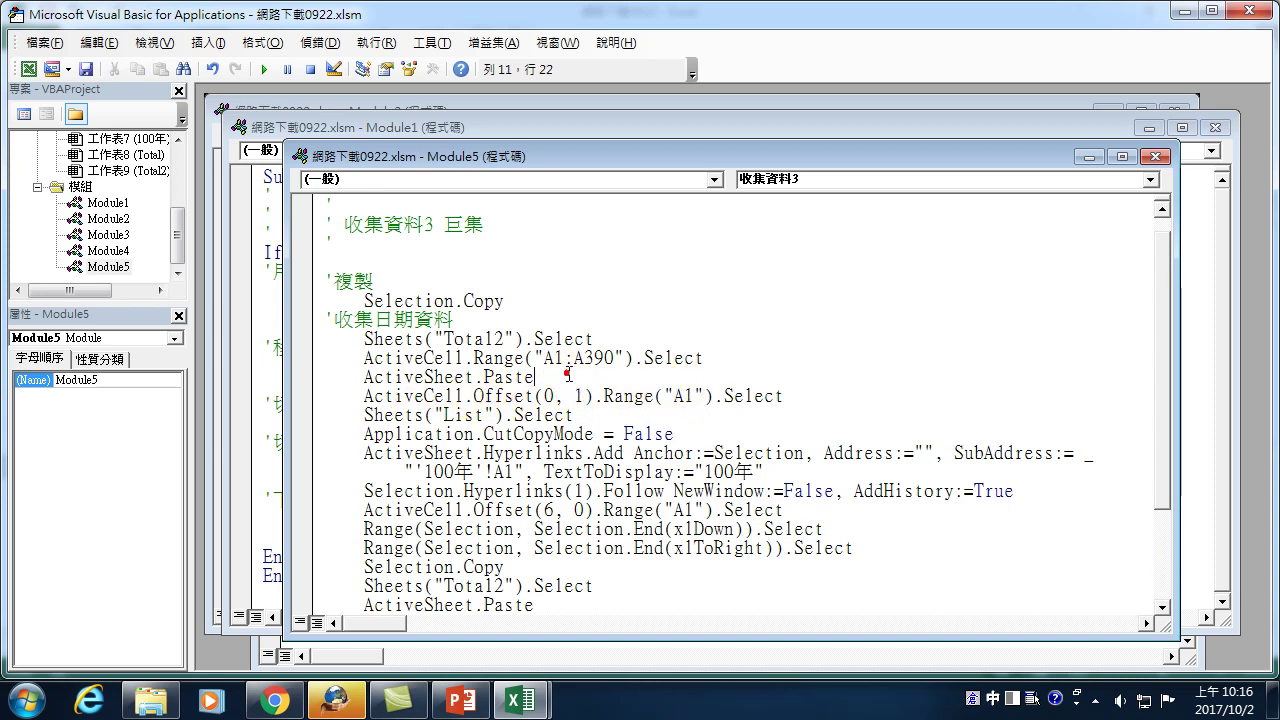
key(Return)
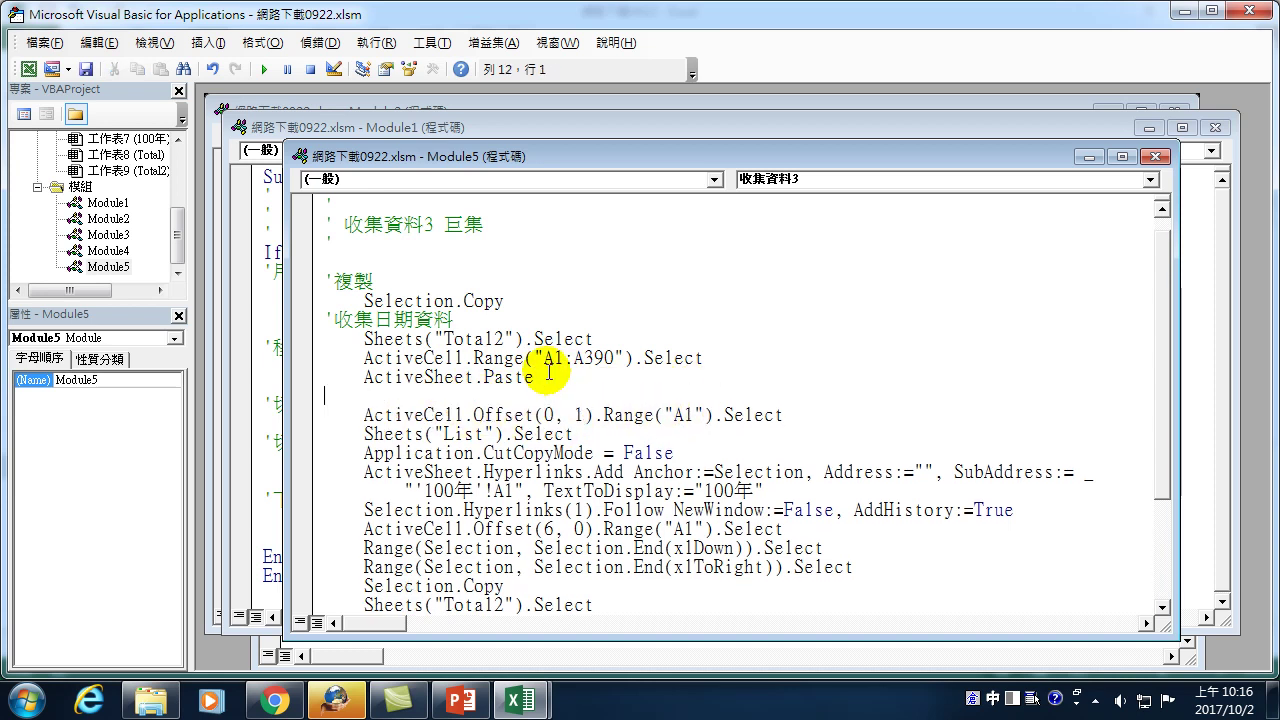
text('右移)
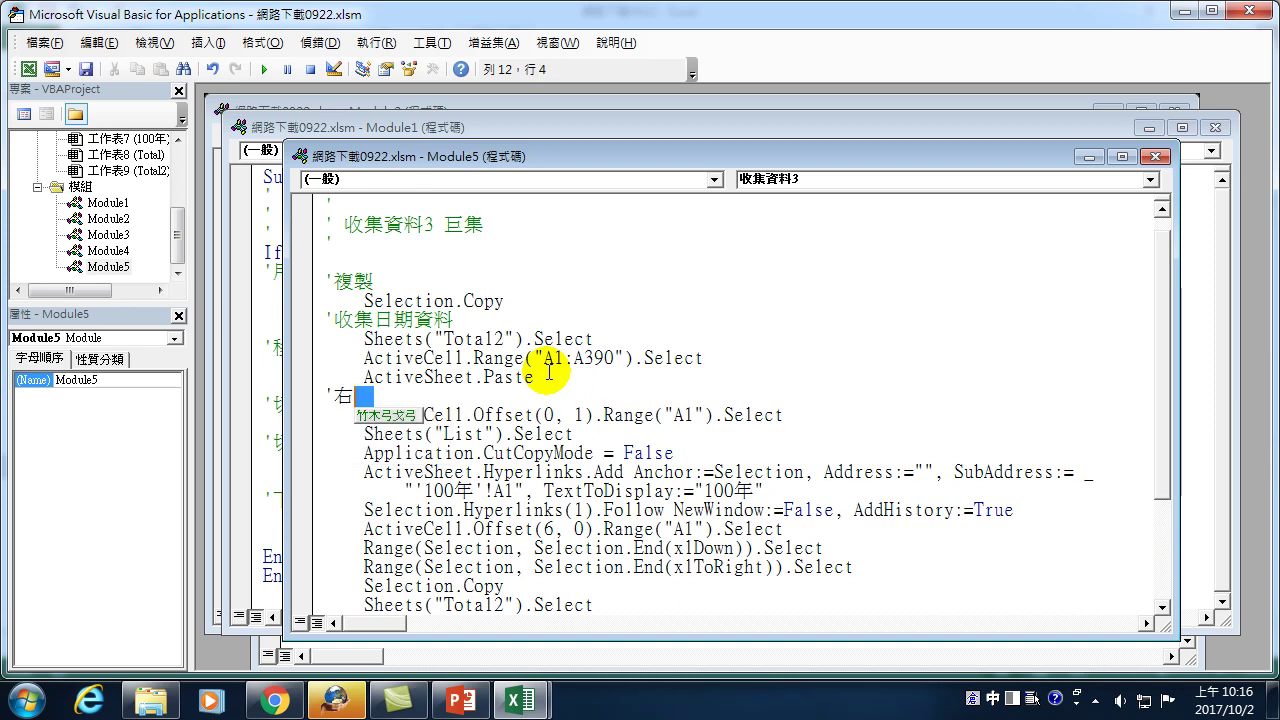
text(一格)
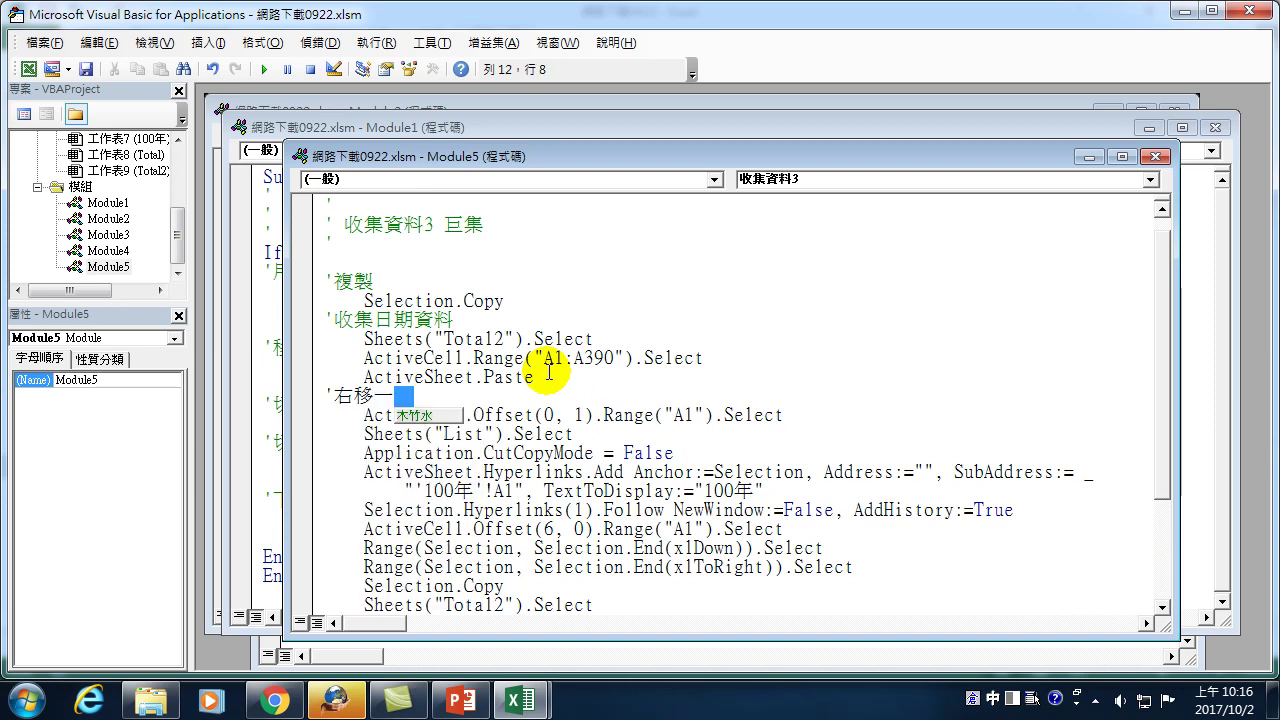
key(Return)
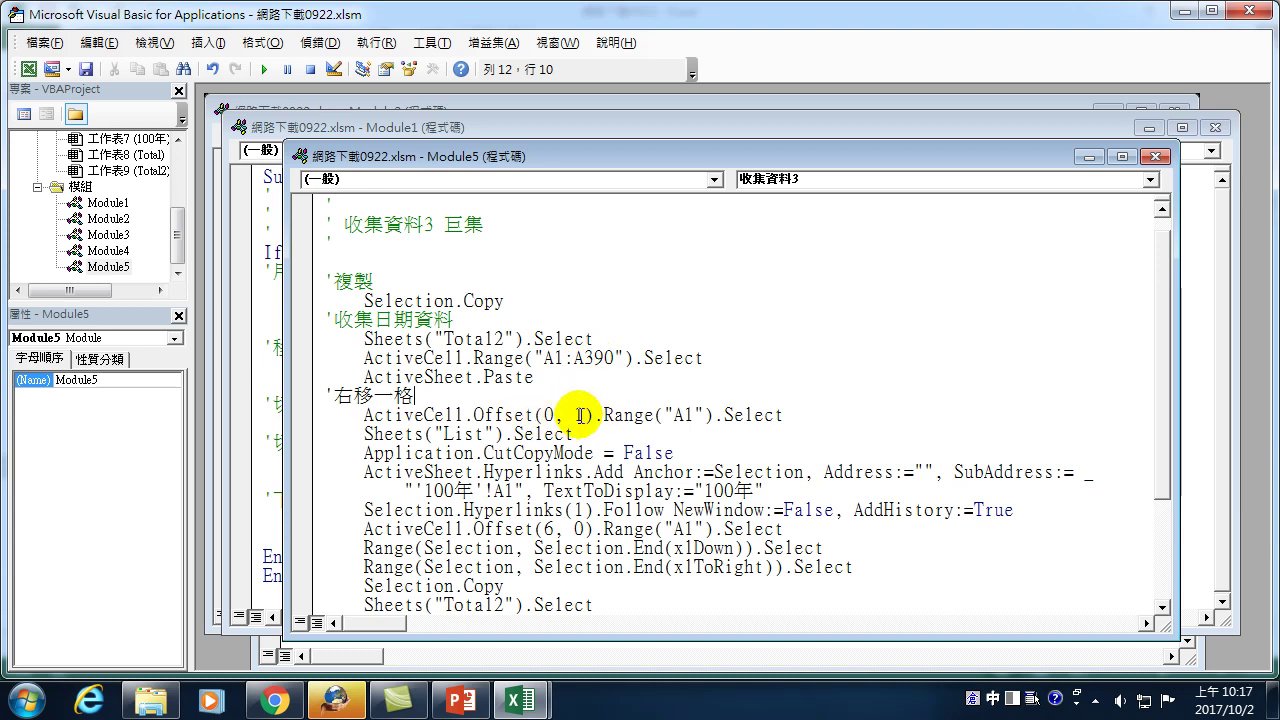
- Add a new line after the Offset(0, 1) step and type '切換工作表到List
click(792, 414)
key(Return)
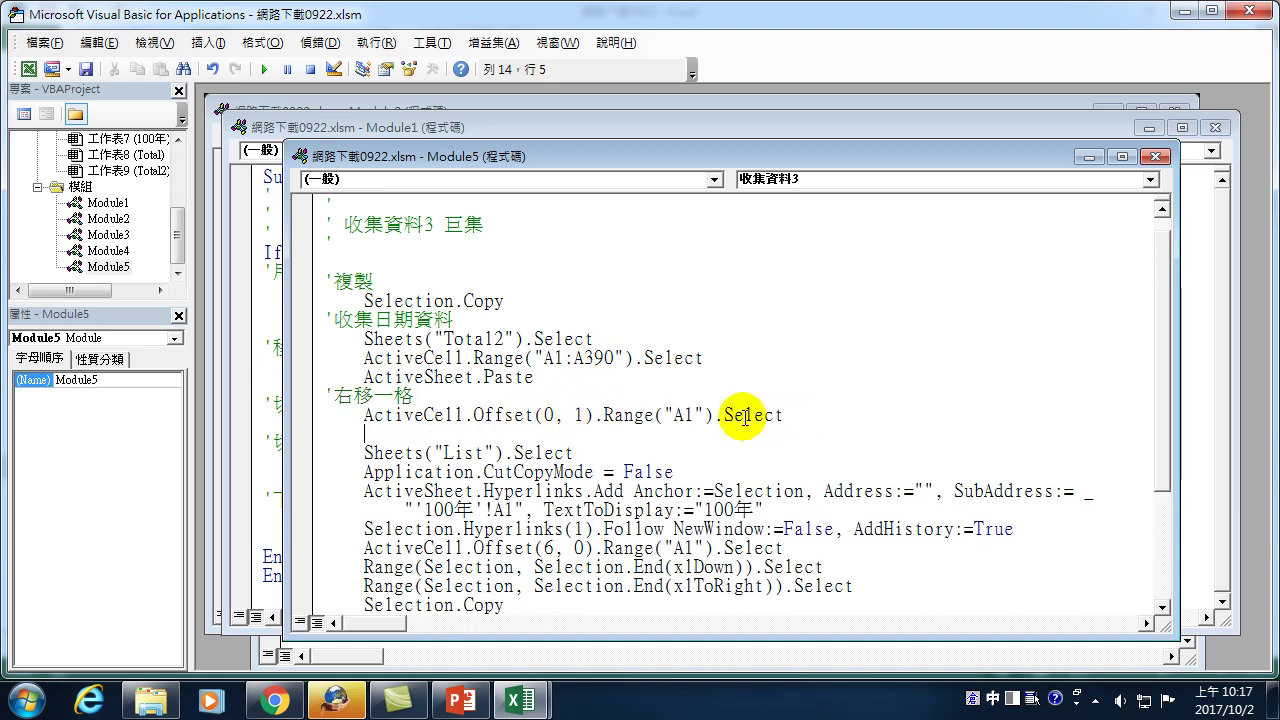
text('切)
text(換工作表到L)
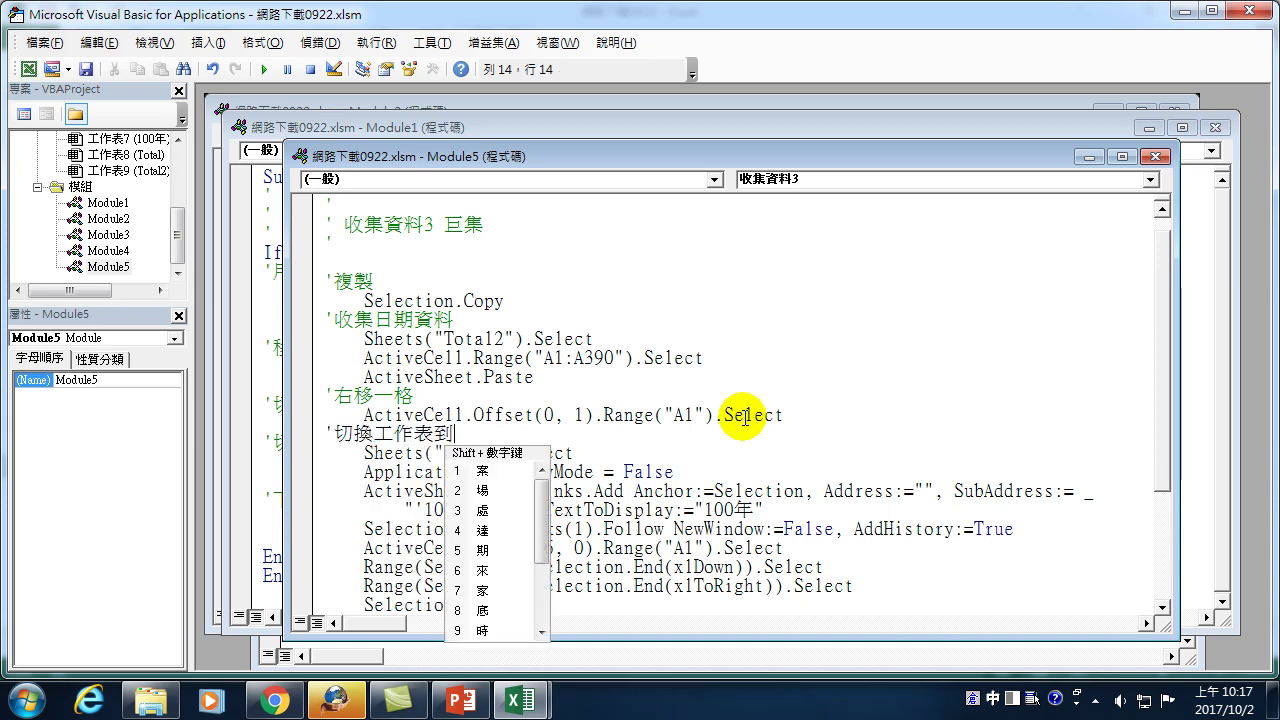
text(ist)
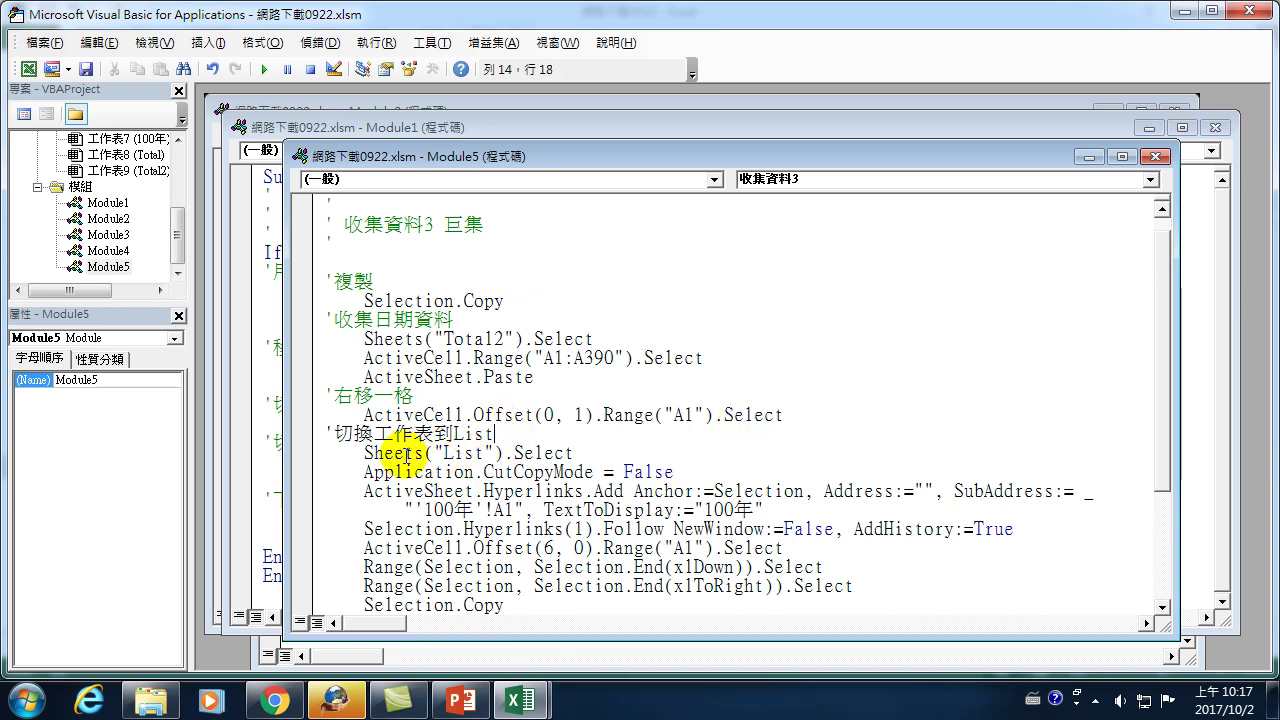
- Highlight the CutCopyMode and Hyperlinks.Add lines below the '切換工作表到List comment
mouse_move(364, 471)
mouse_down()
mouse_move(590, 472)
mouse_move(585, 508)
mouse_move(772, 515)
mouse_up()
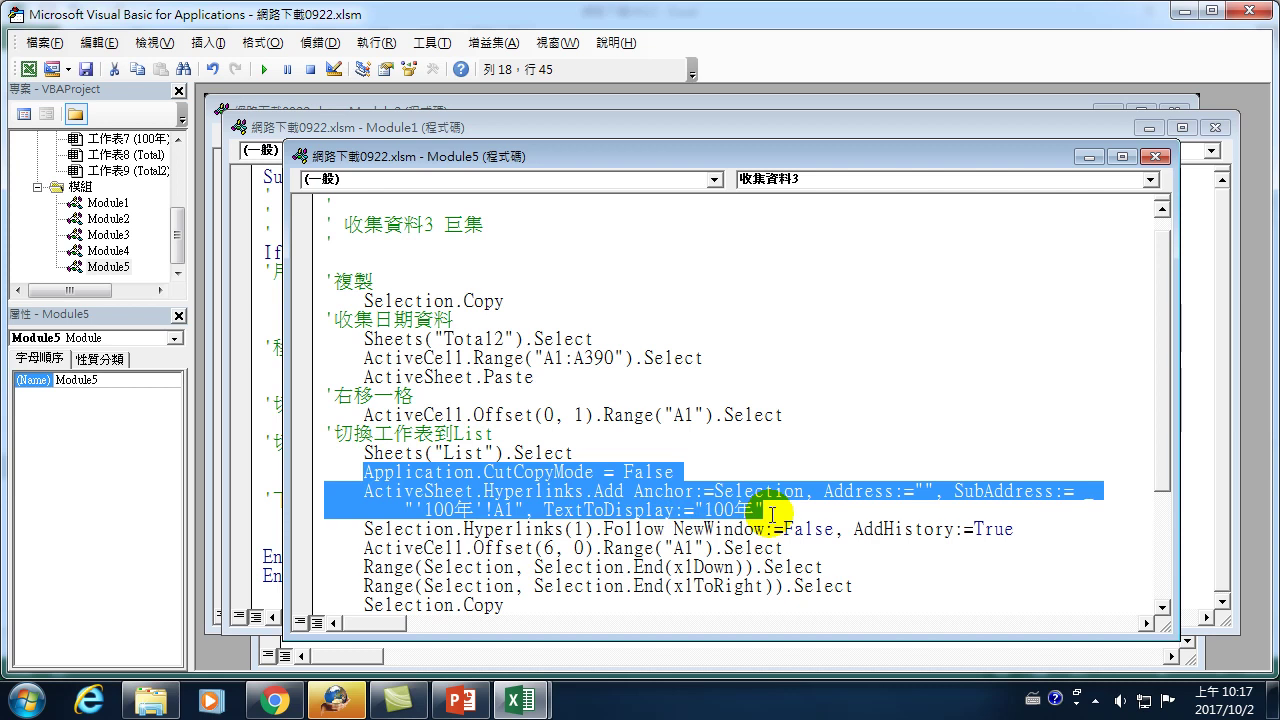
scroll(650, 490, down, 1)
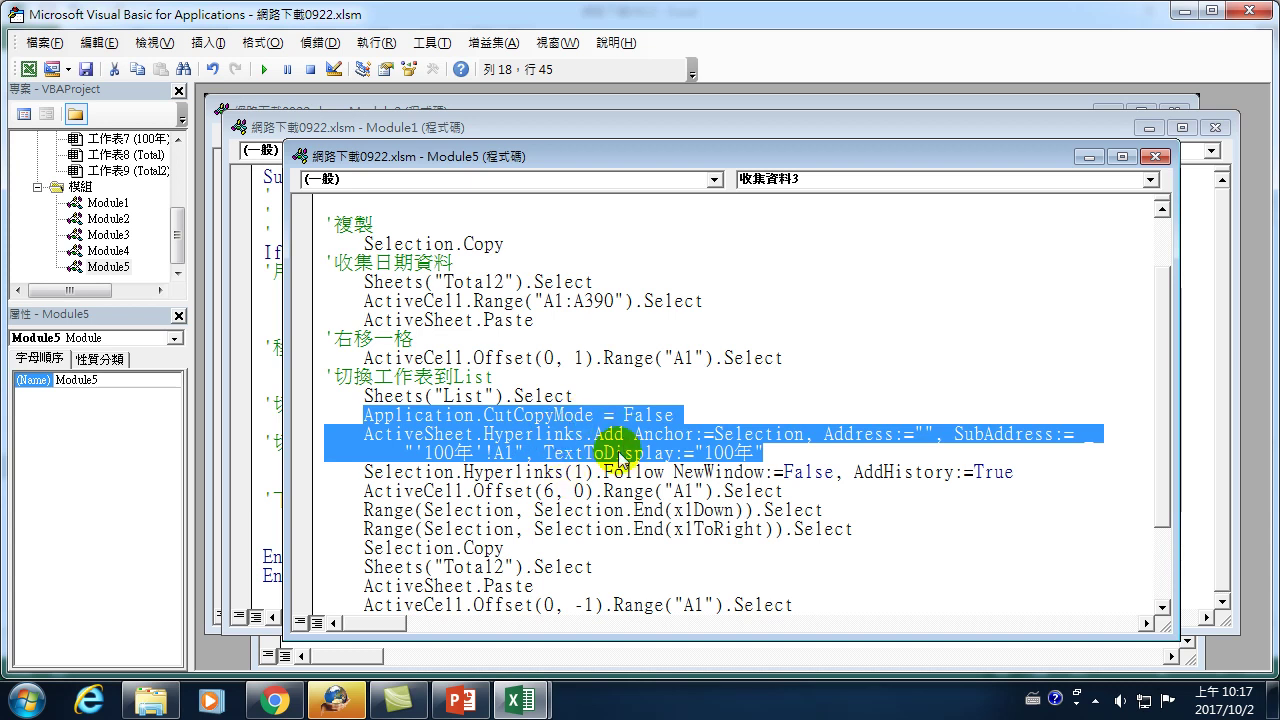
- Insert the comment 超連結到指定工作表 after Application.CutCopyMode = False, typing it in Chinese
click(582, 397)
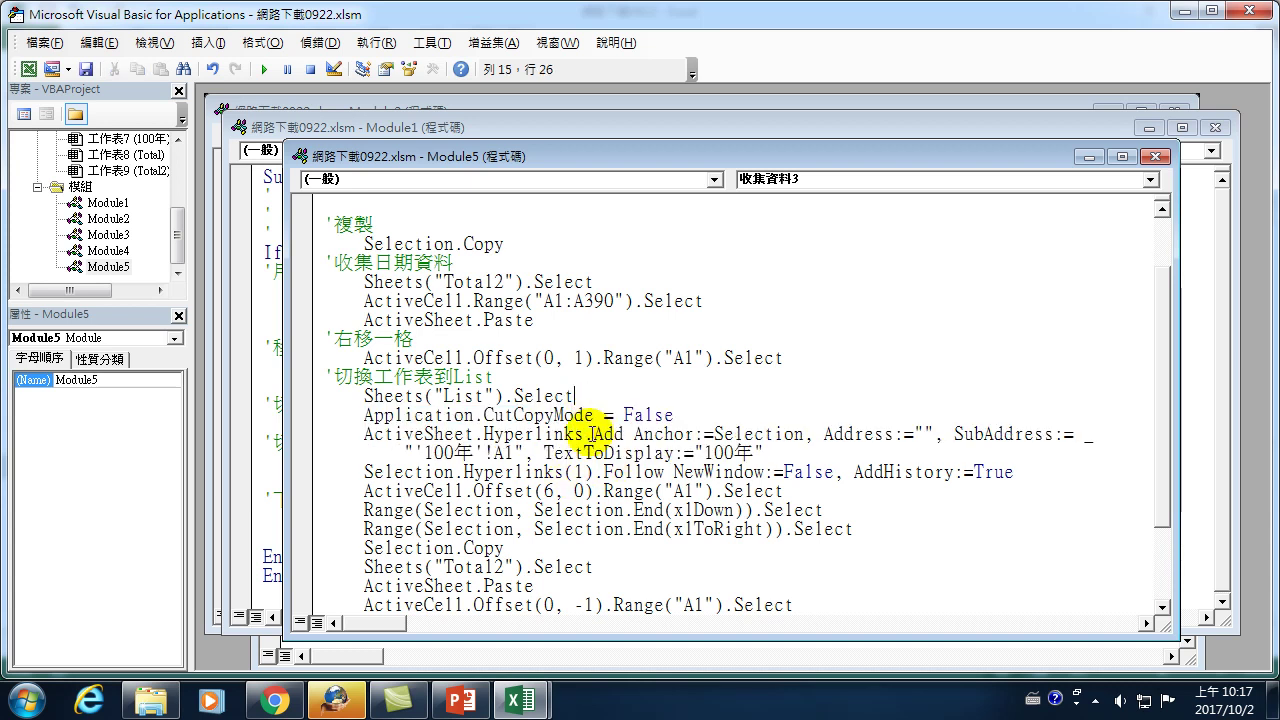
click(695, 415)
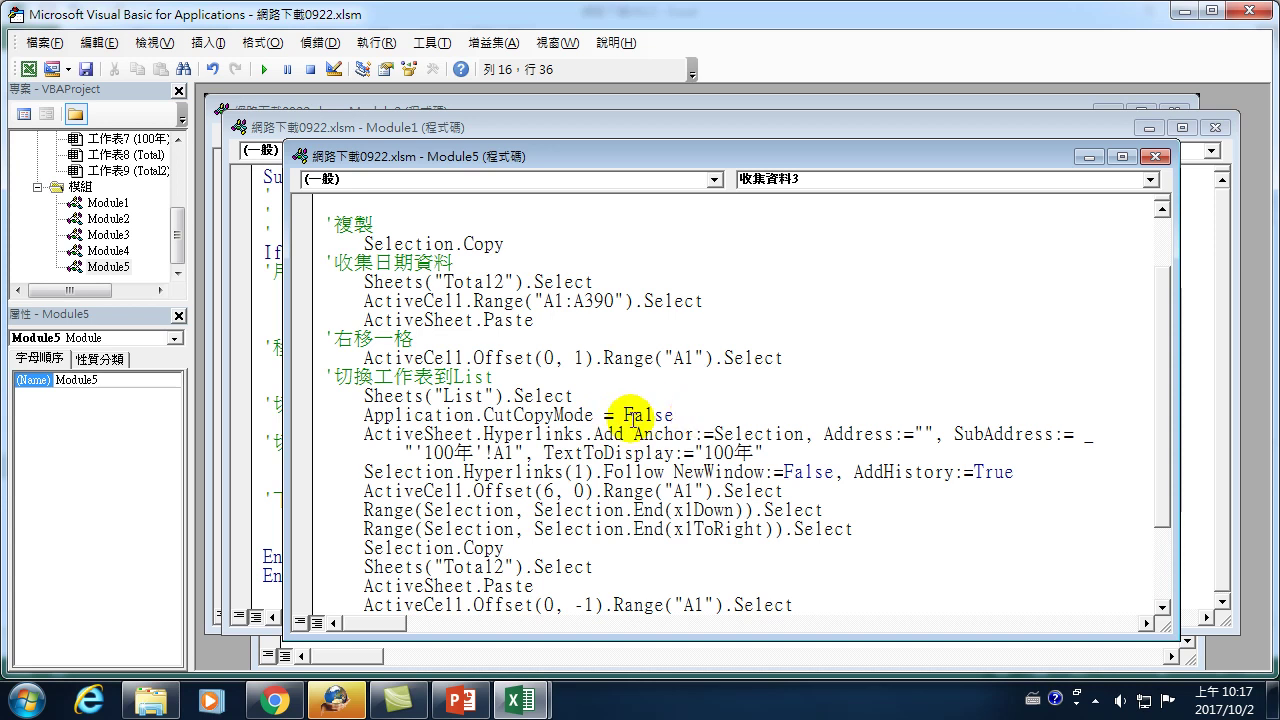
key(Return)
text(')
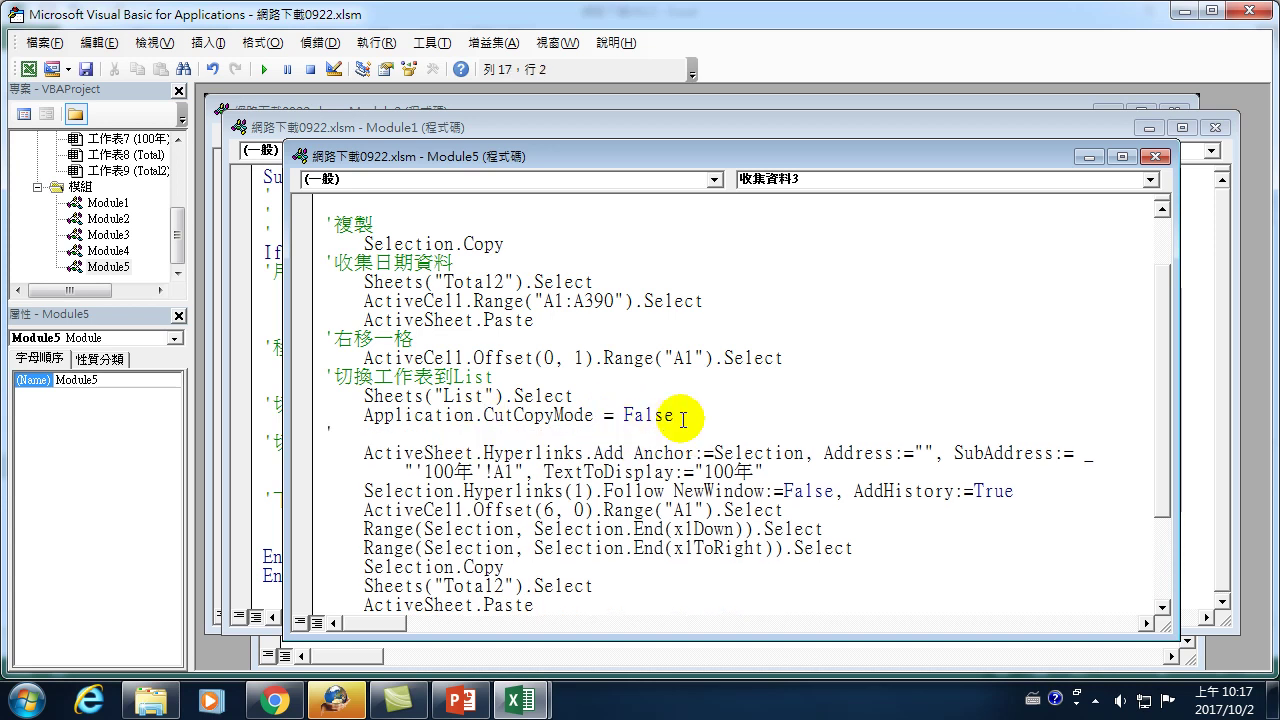
text(gou)
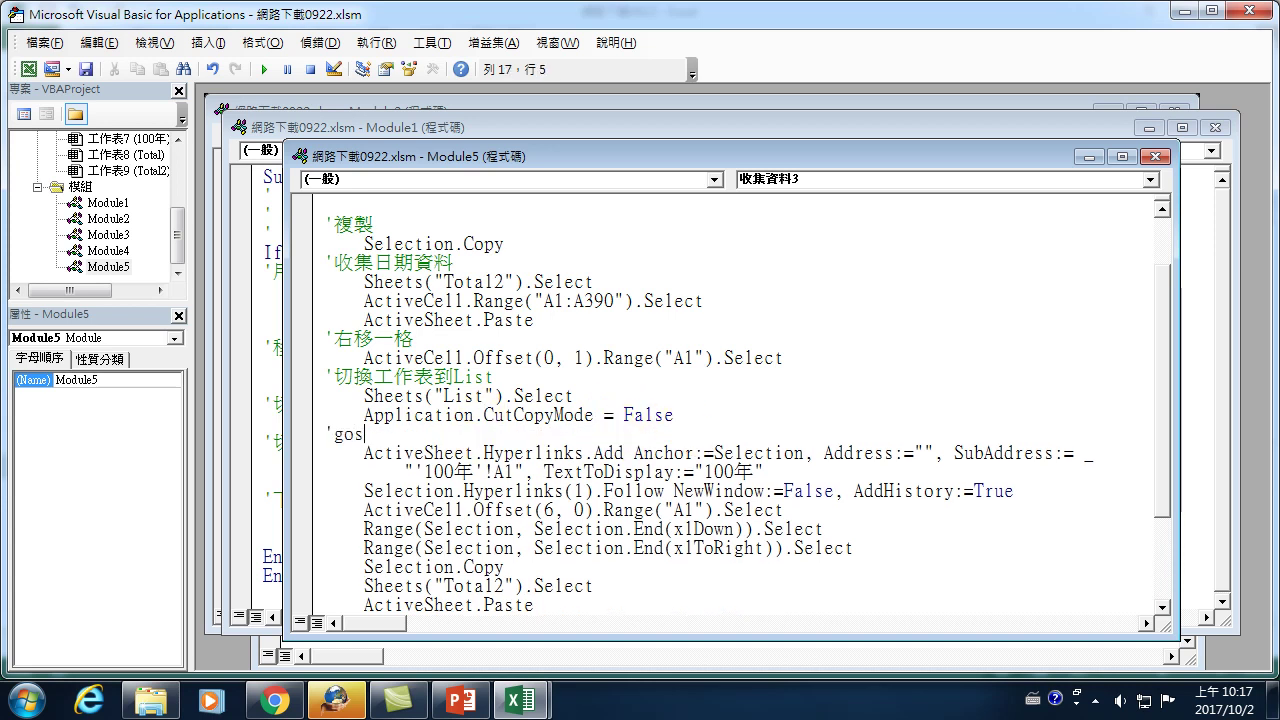
key(BackSpace)
key(BackSpace)
key(BackSpace)
key(ctrl+space)
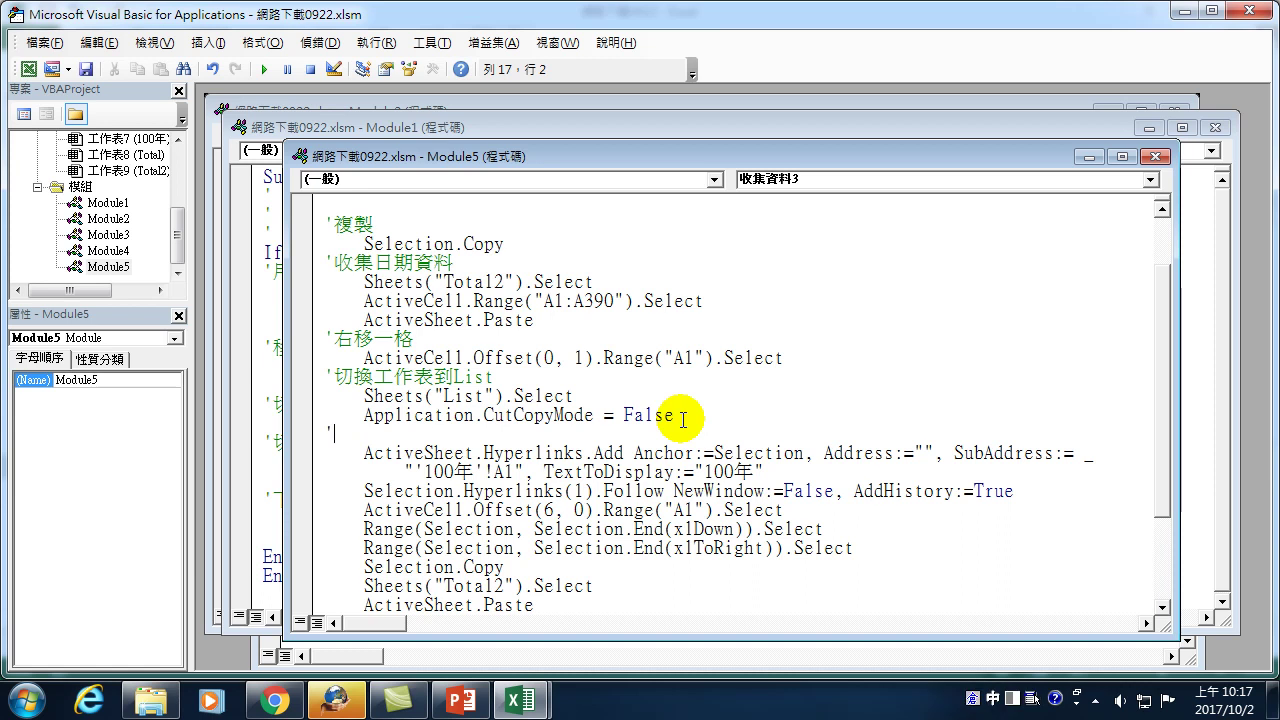
text(超連)
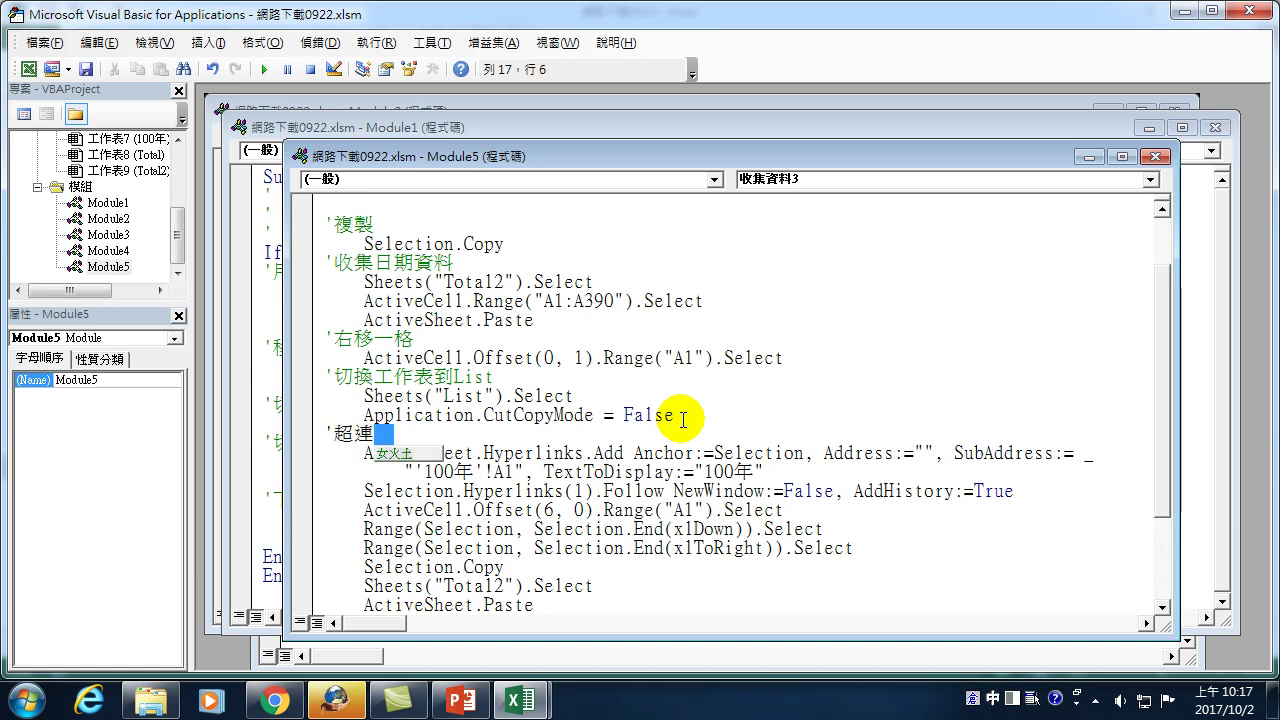
text(結)
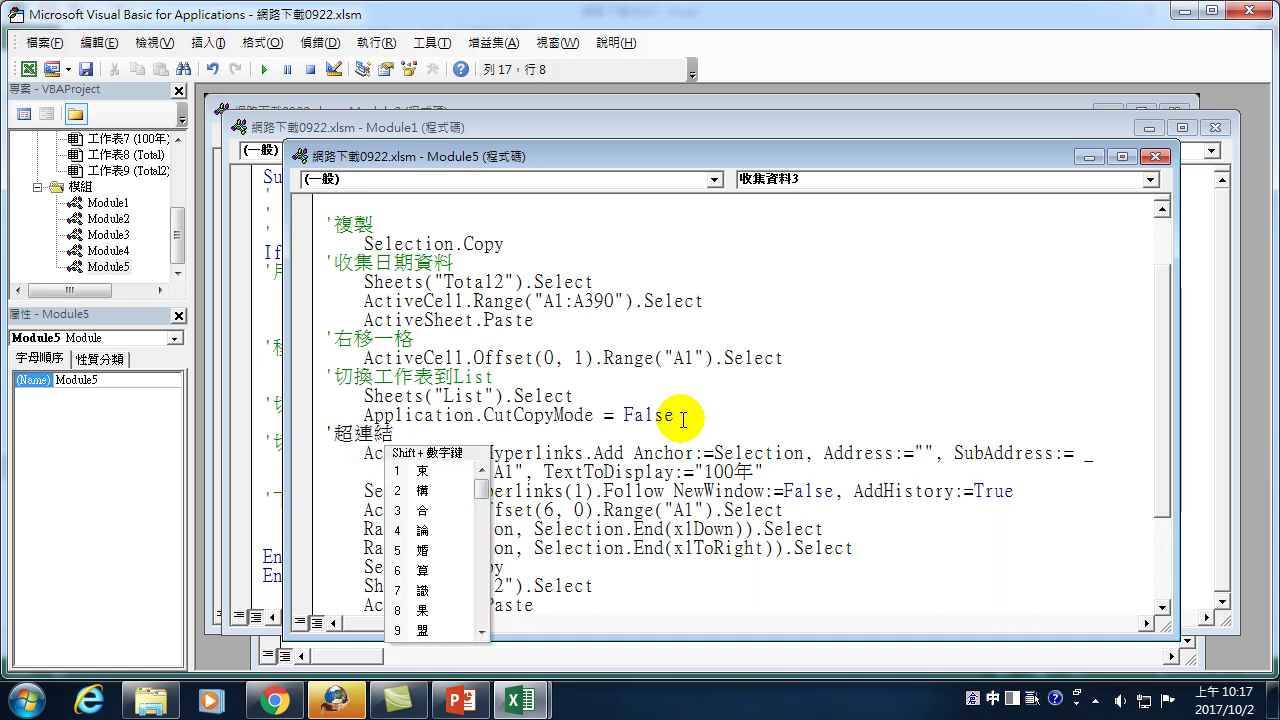
text(到)
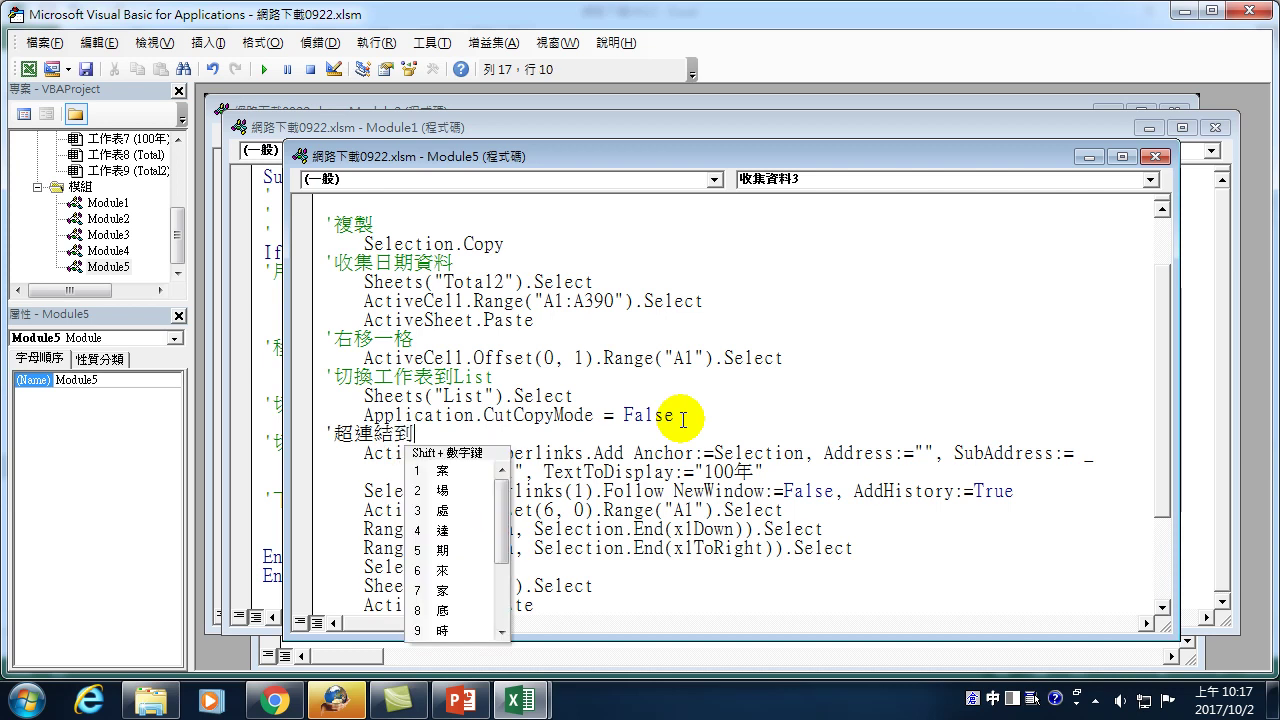
text(qwp)
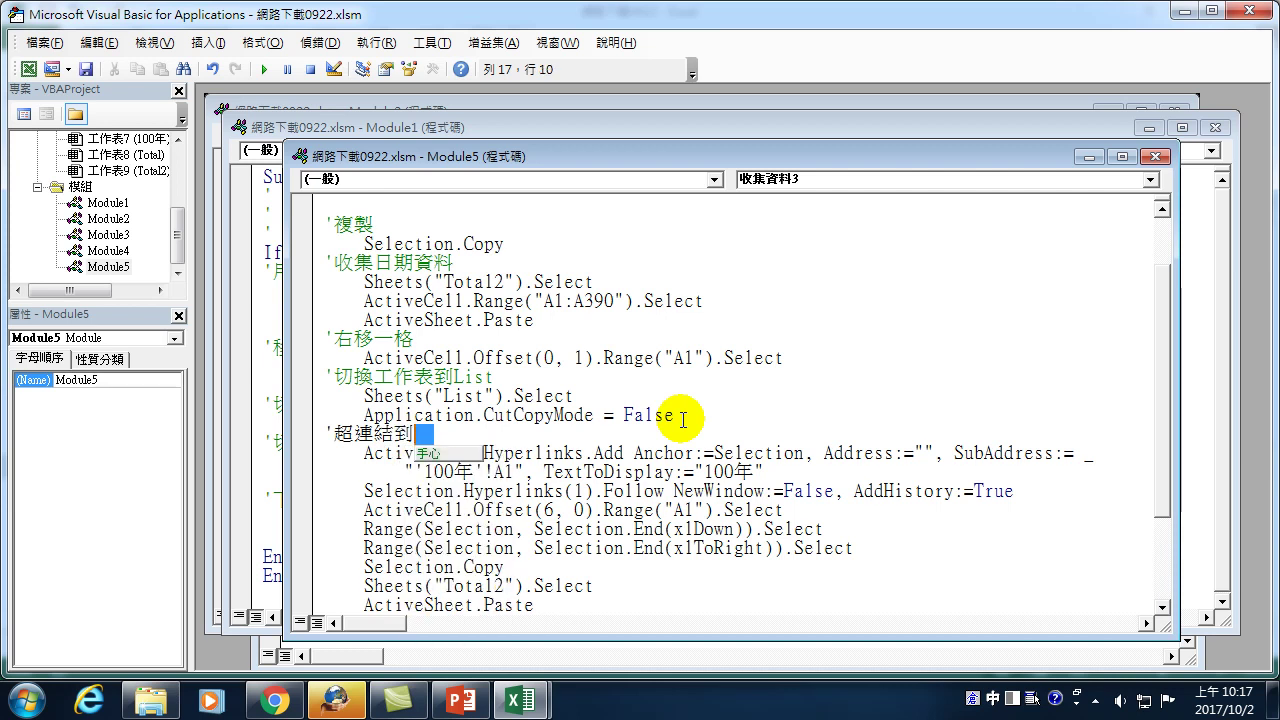
text(指定工)
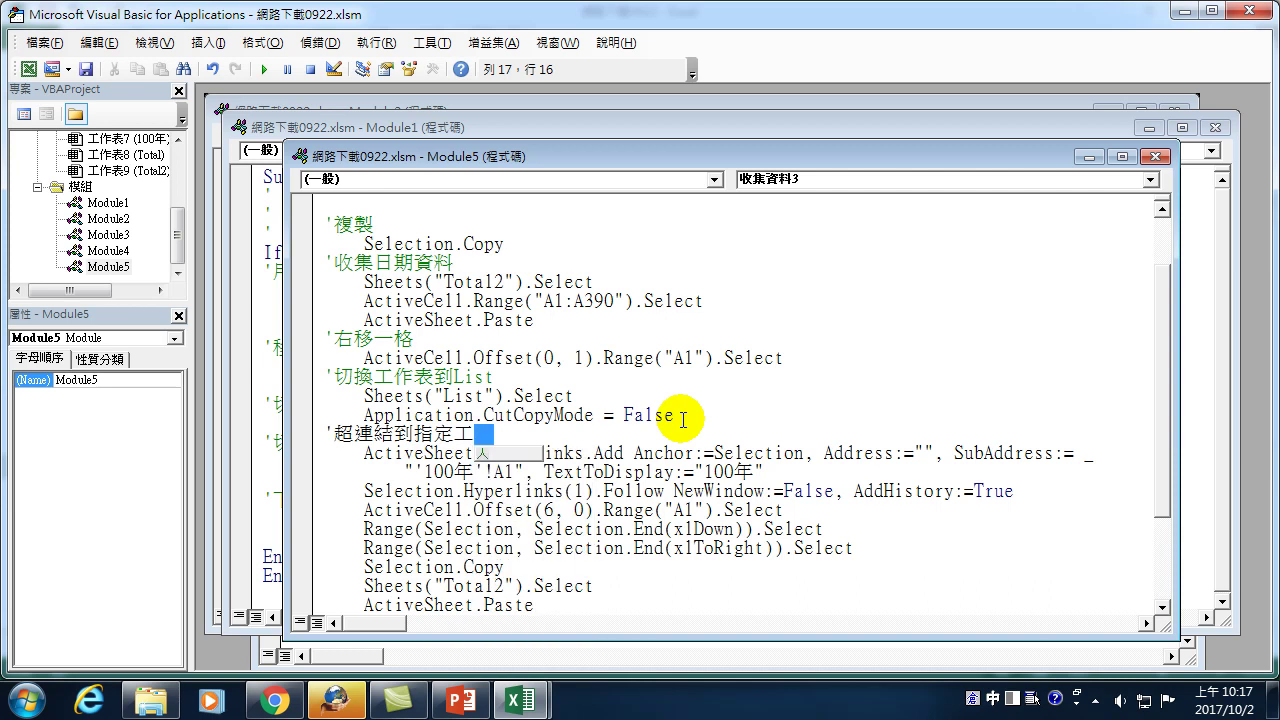
text(作表)
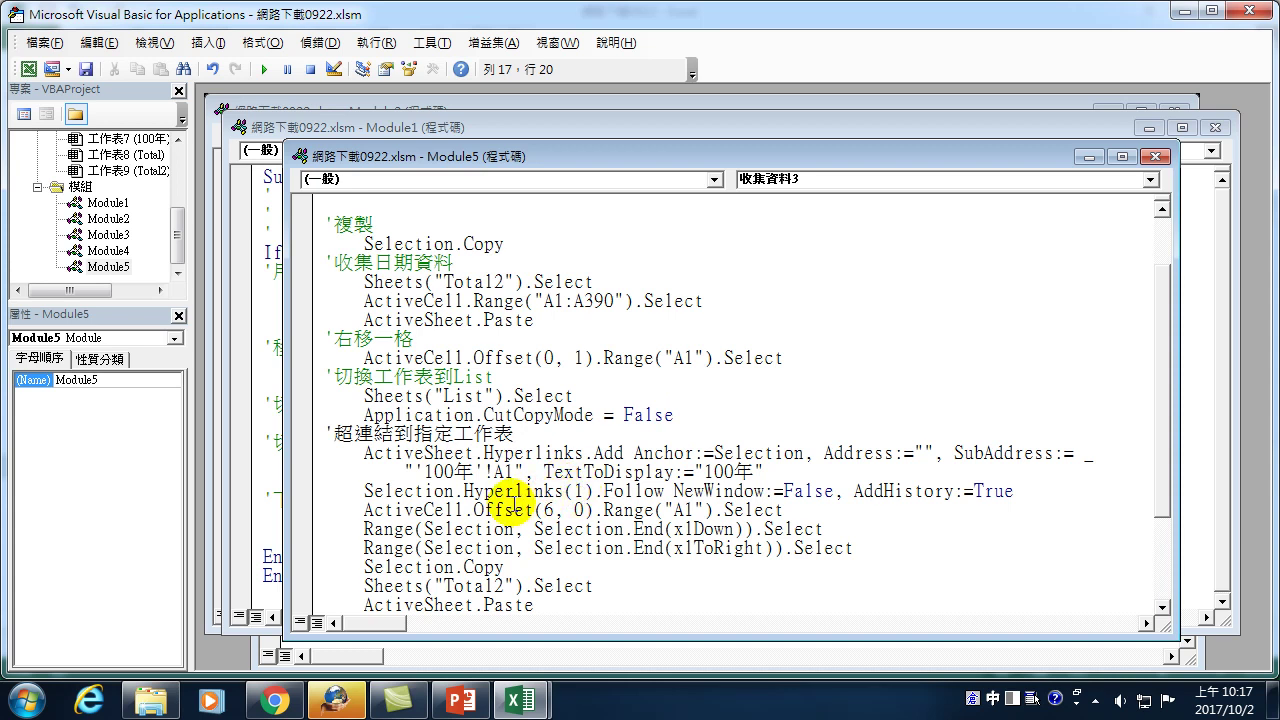
drag(594, 490, 712, 490)
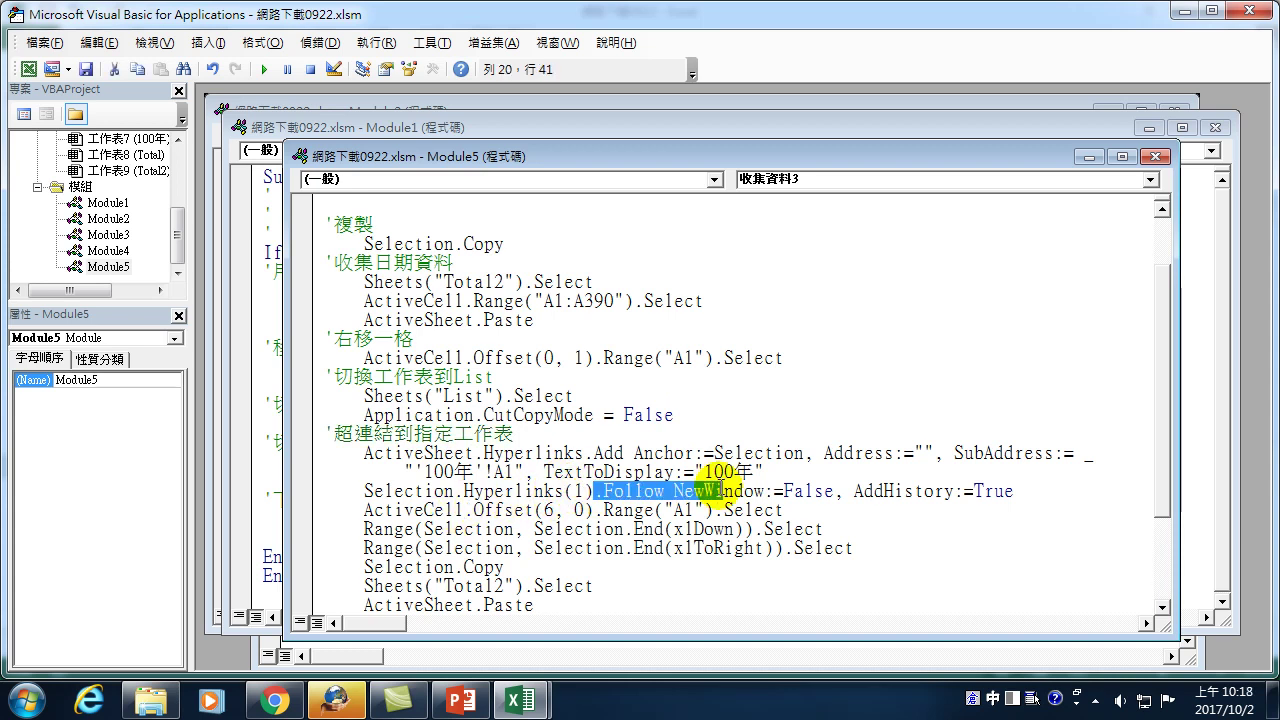
- Add a blank line after the Follow statement and an apostrophe line above it
click(785, 509)
key(Return)
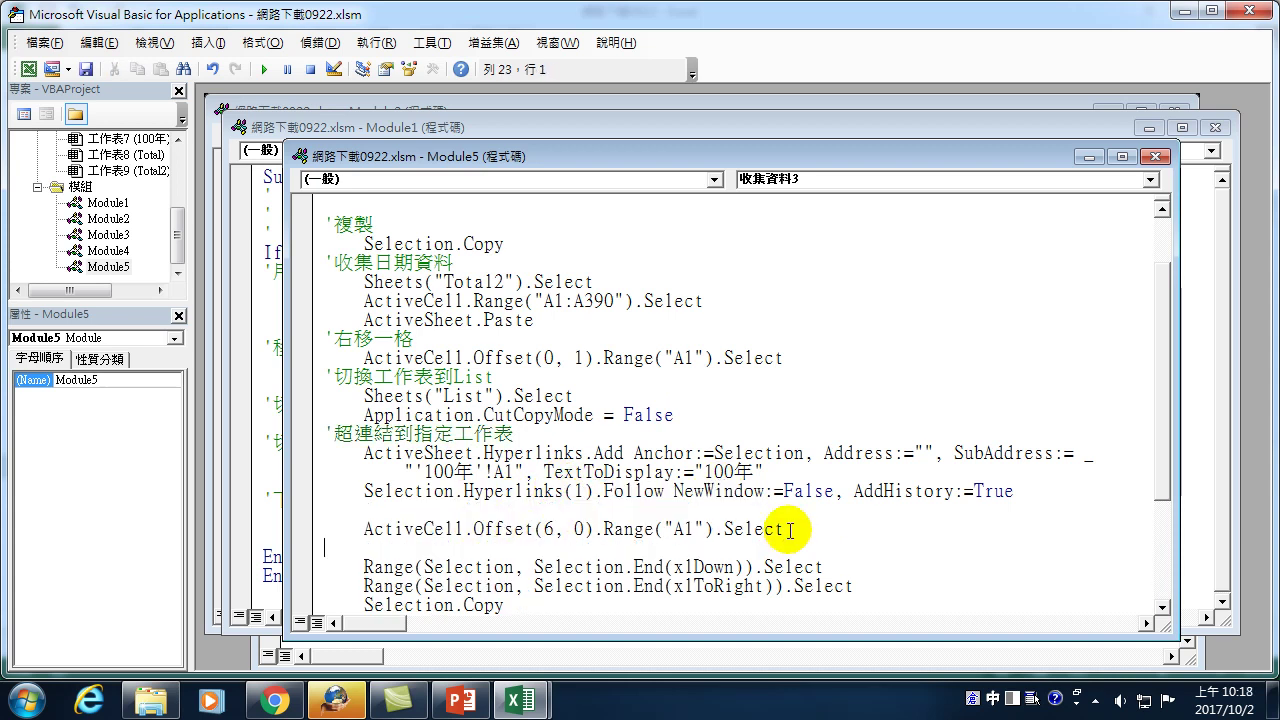
scroll(420, 380, down, 2)
click(406, 378)
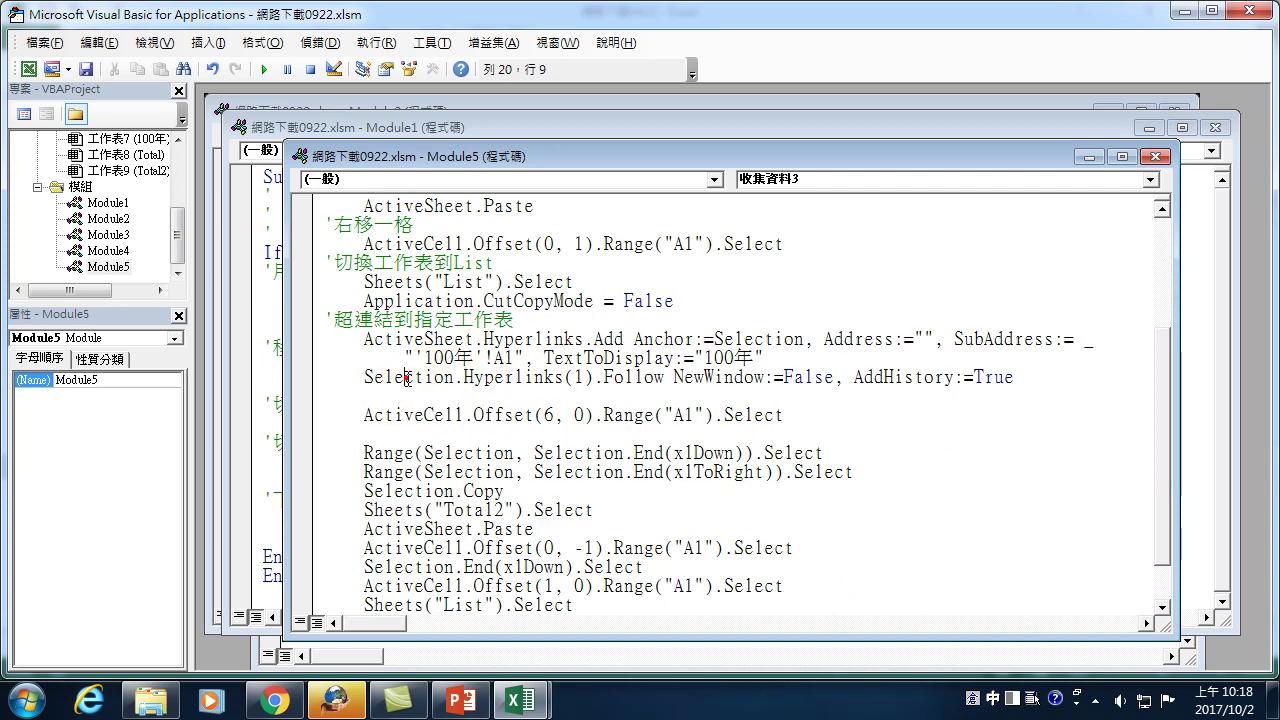
click(337, 385)
key(Return)
key(Up)
text(')
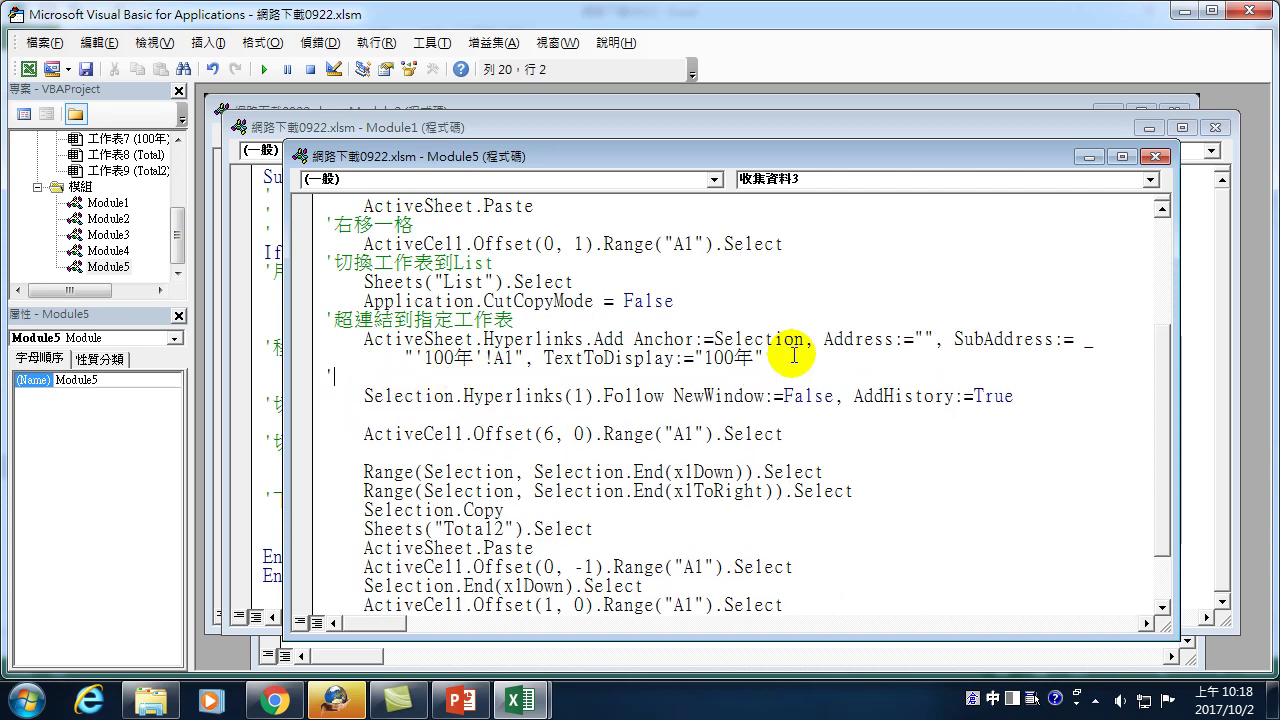
- Delete the stray apostrophe line above Follow and move to the blank line below it
drag(363, 396, 1014, 398)
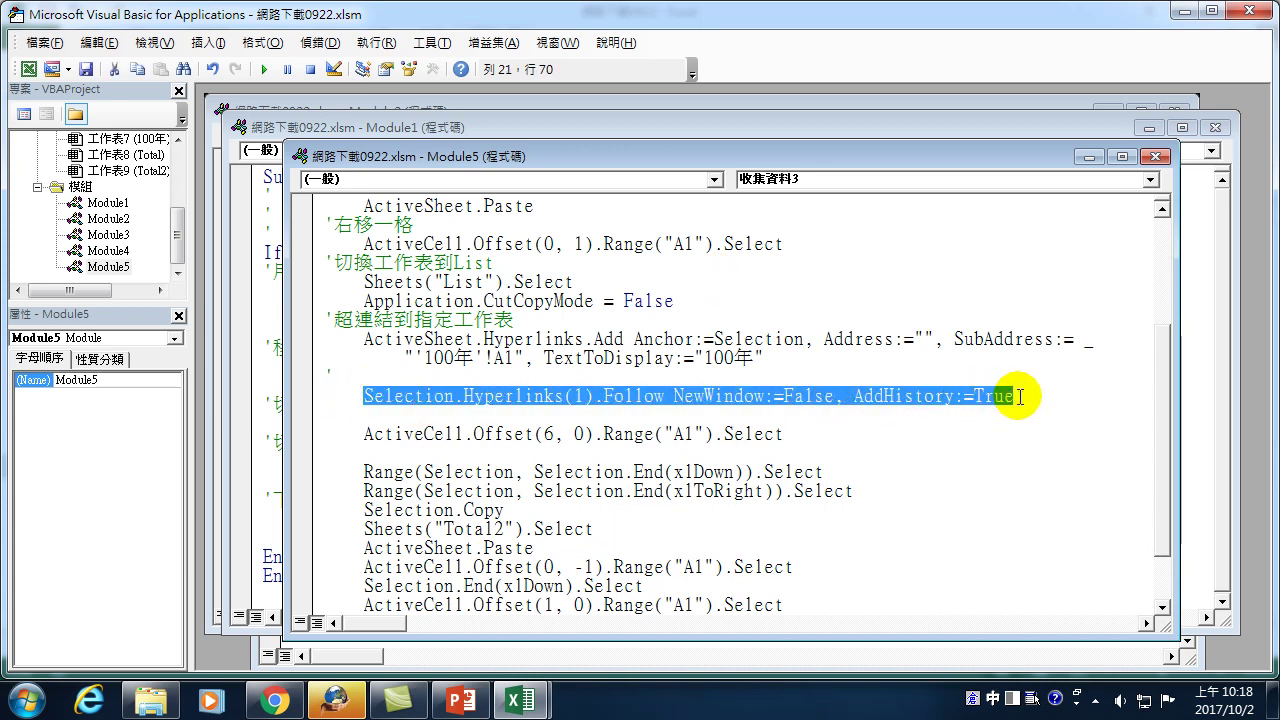
click(377, 364)
click(337, 369)
key(BackSpace)
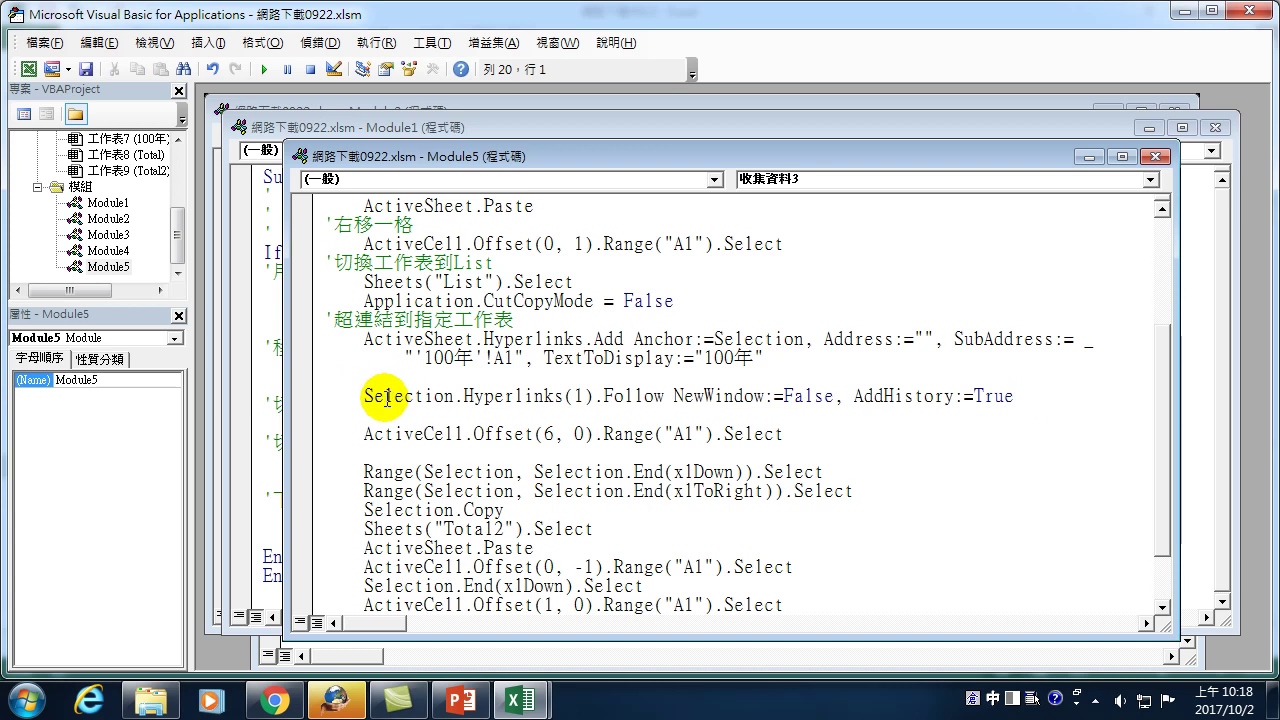
key(BackSpace)
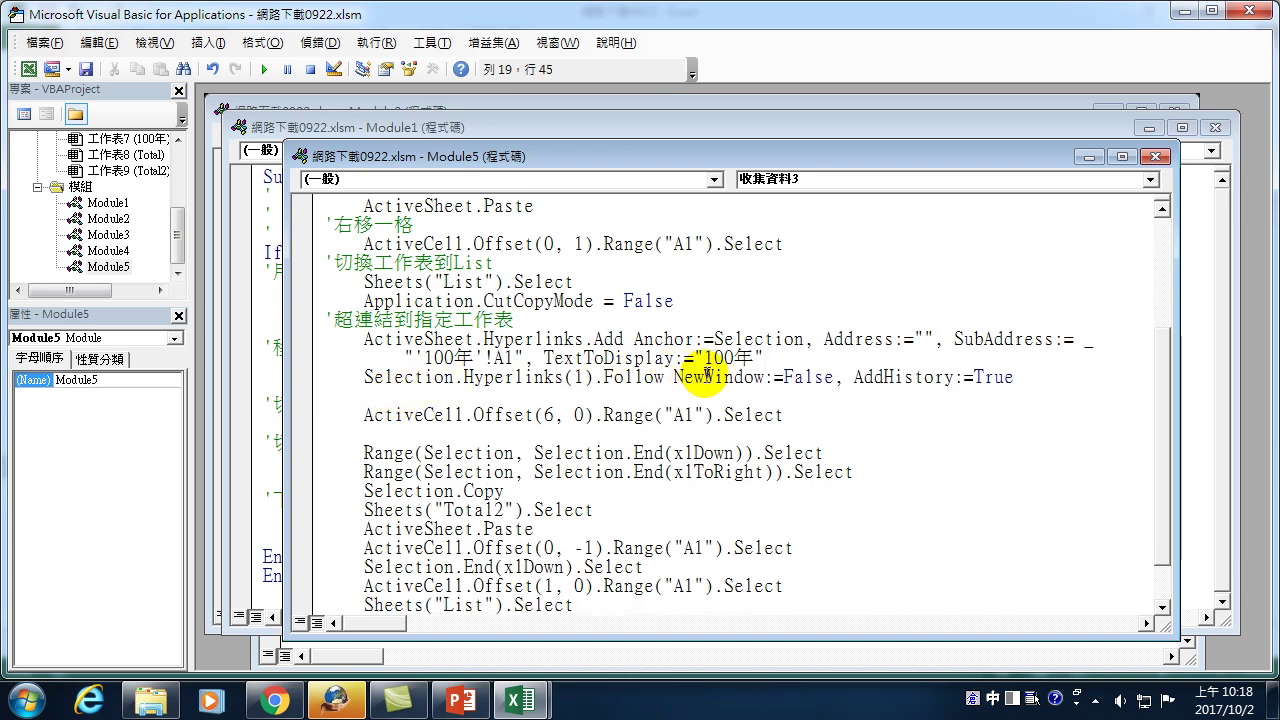
drag(706, 375, 1015, 378)
click(1035, 380)
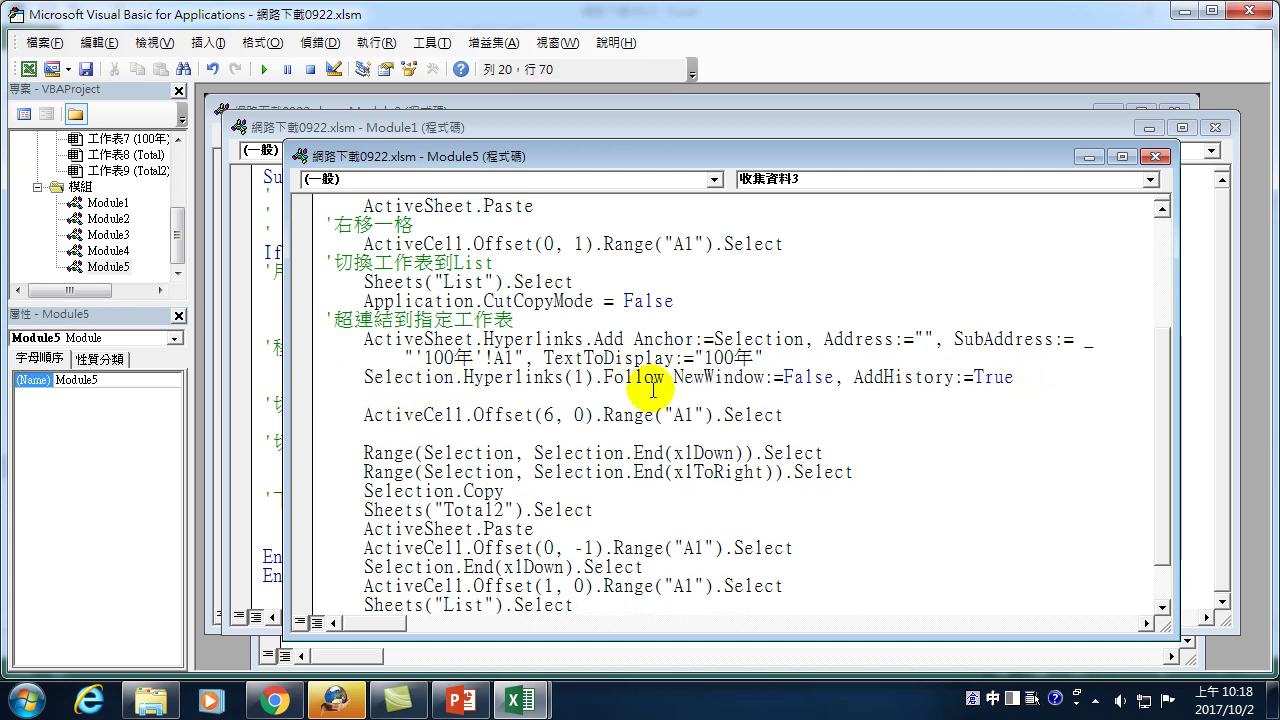
click(516, 396)
text(')
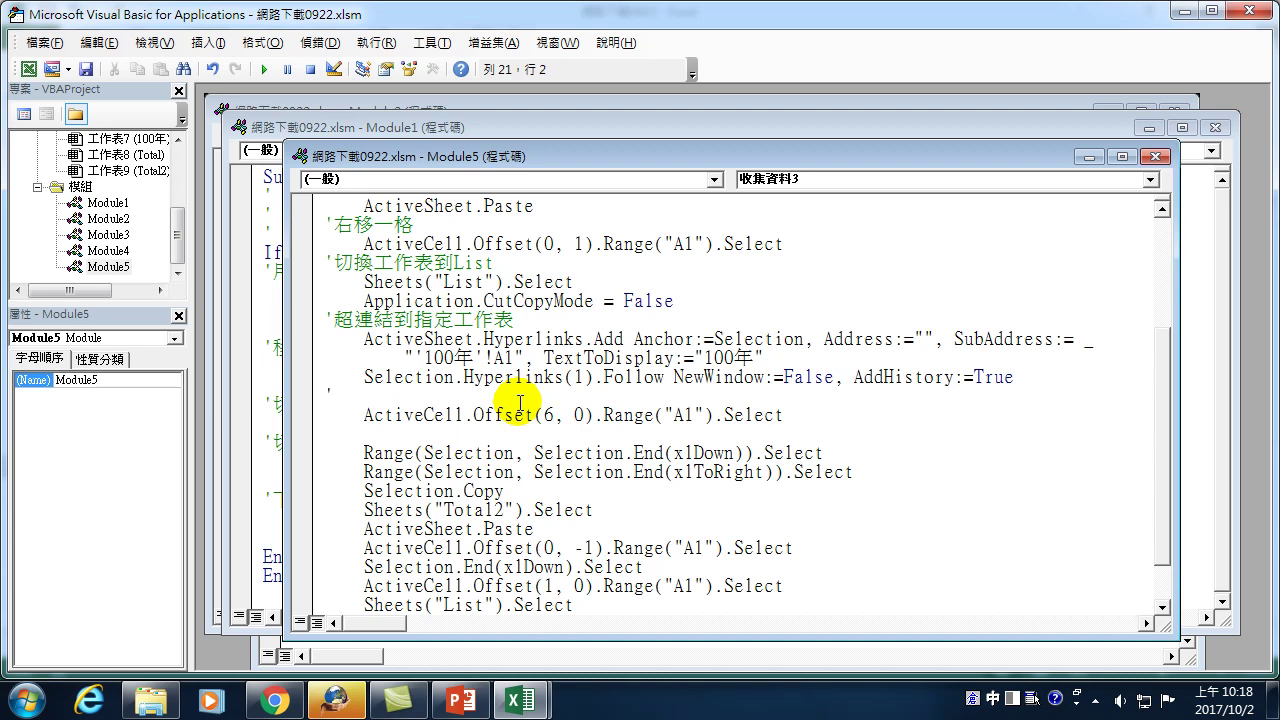
- Type the comment 選複製範圍 above Offset(6, 0) and remove the blank line below it
text(選)
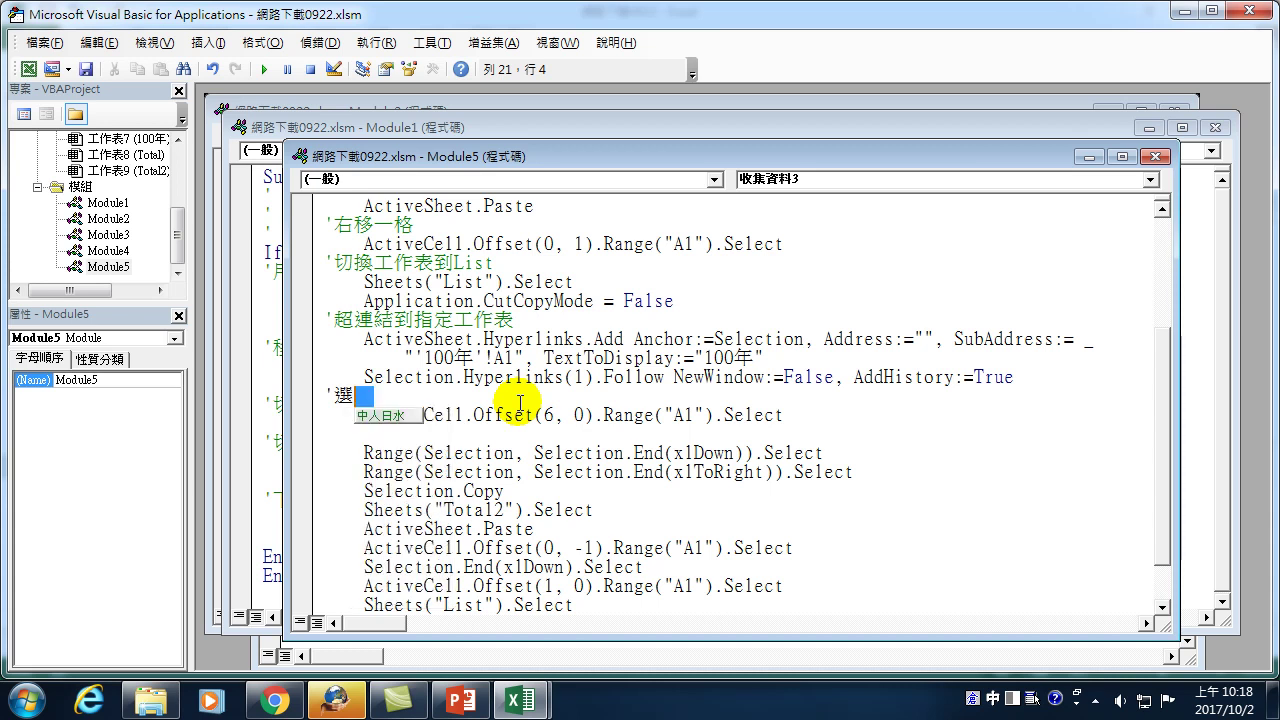
text(複製)
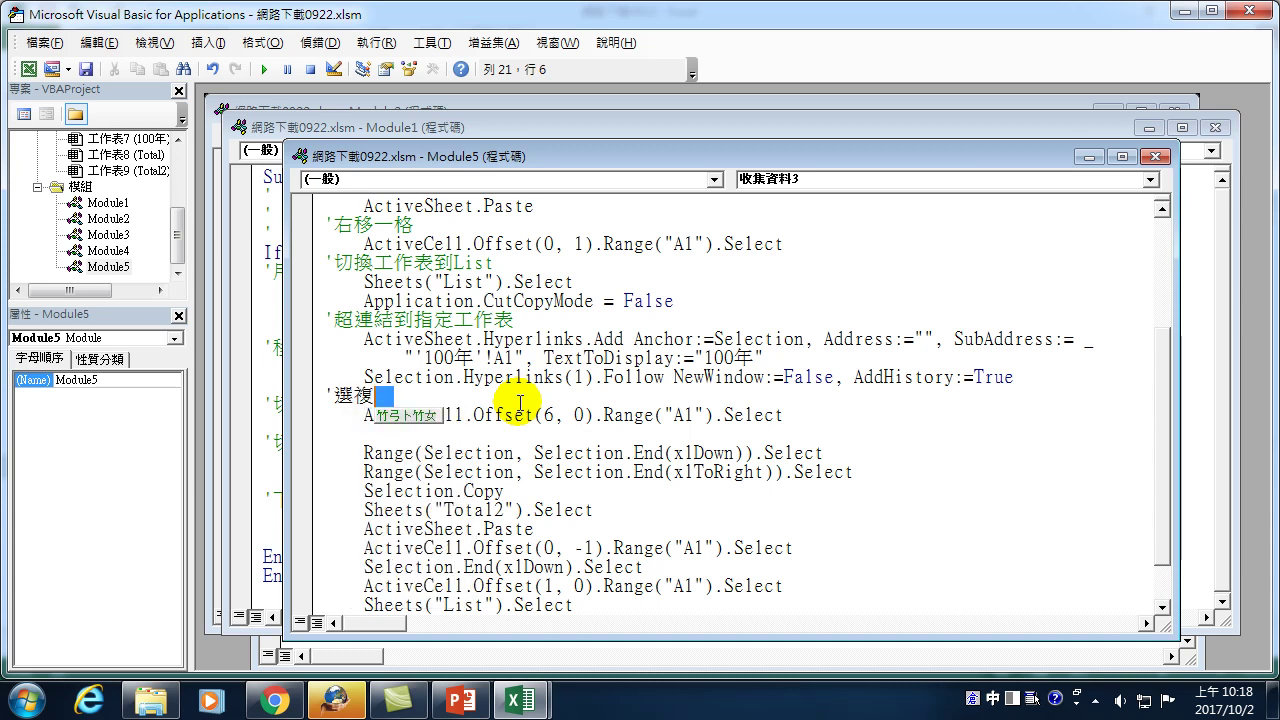
text(範)
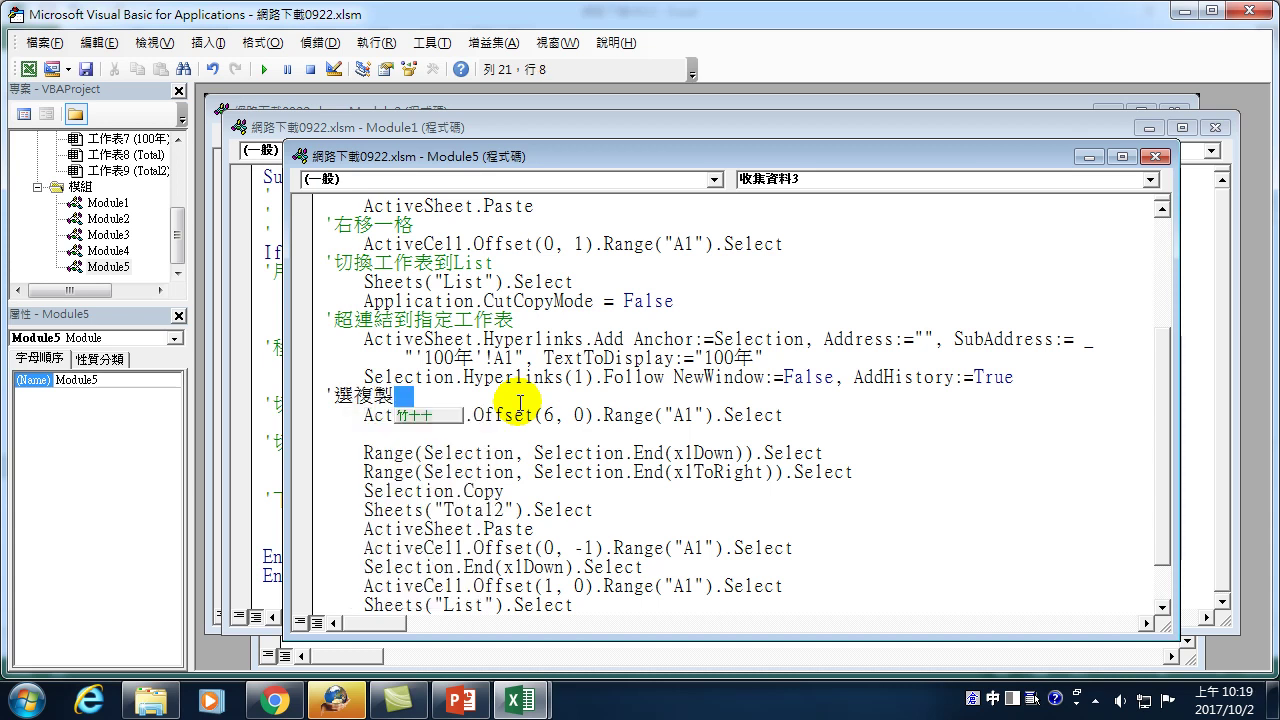
text(圍)
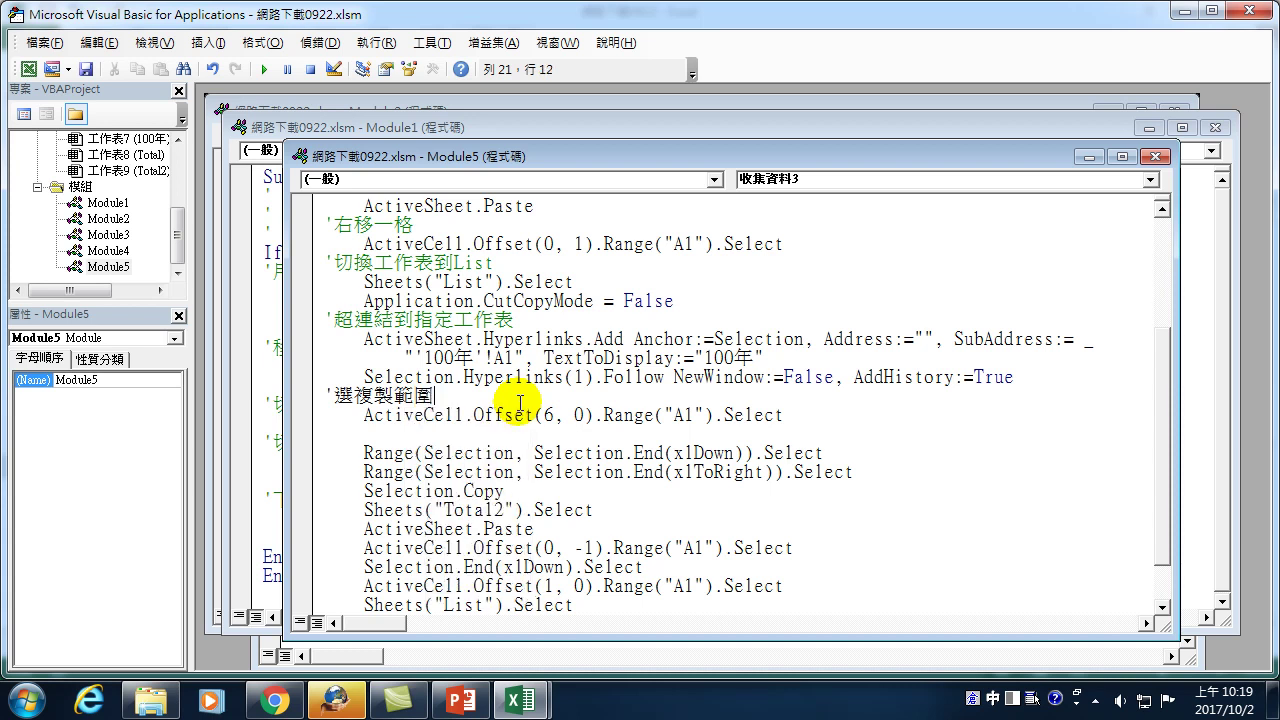
click(331, 439)
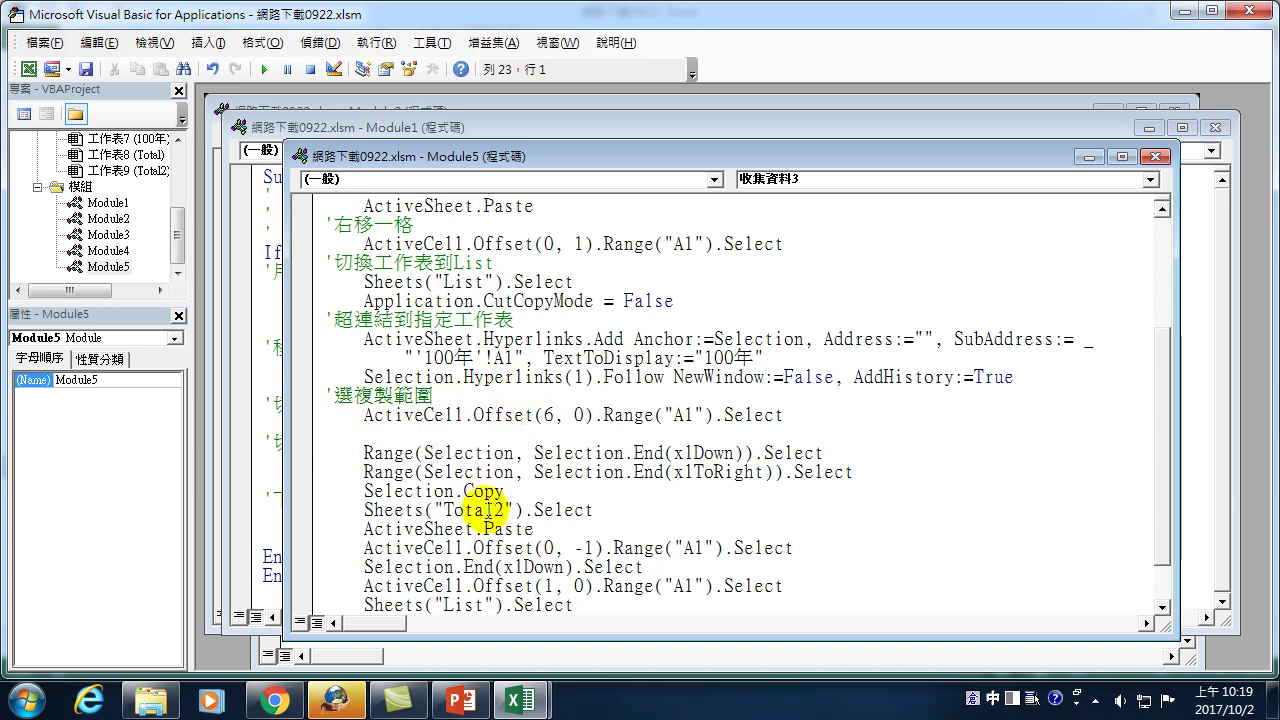
key(Delete)
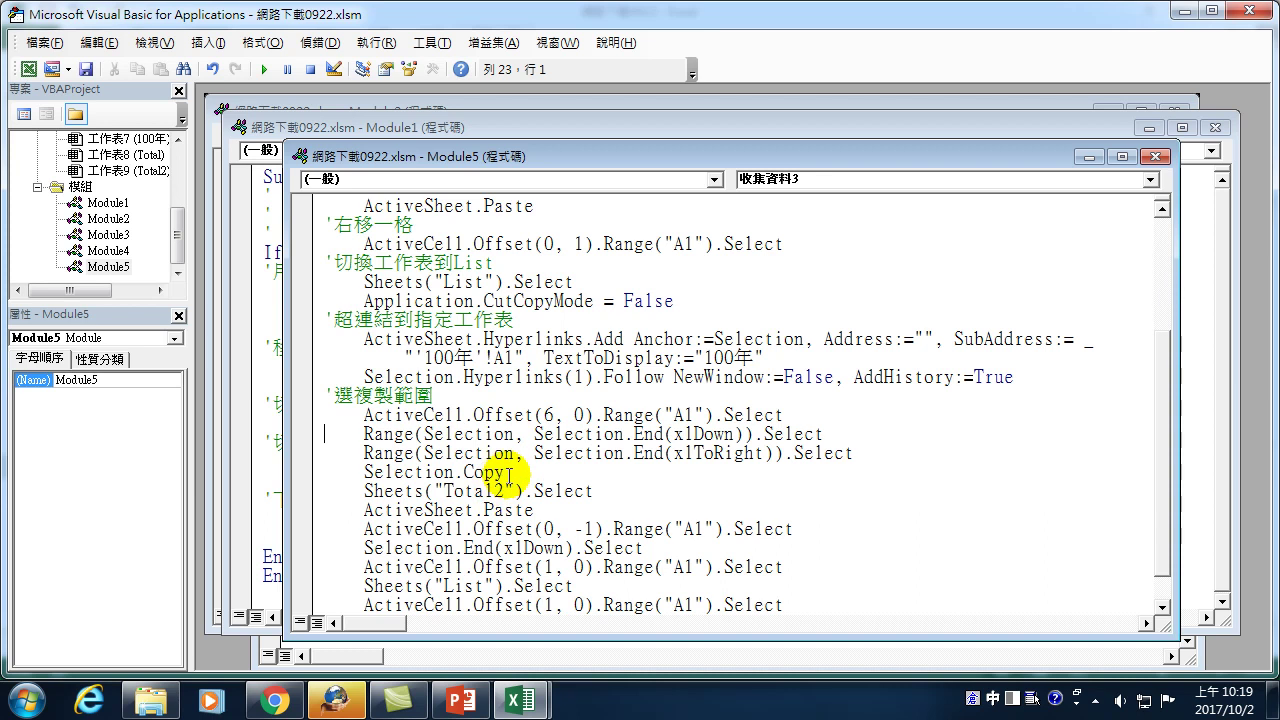
- Add the comment '切換工作表到Total2 on a new line after Selection.Copy
click(532, 471)
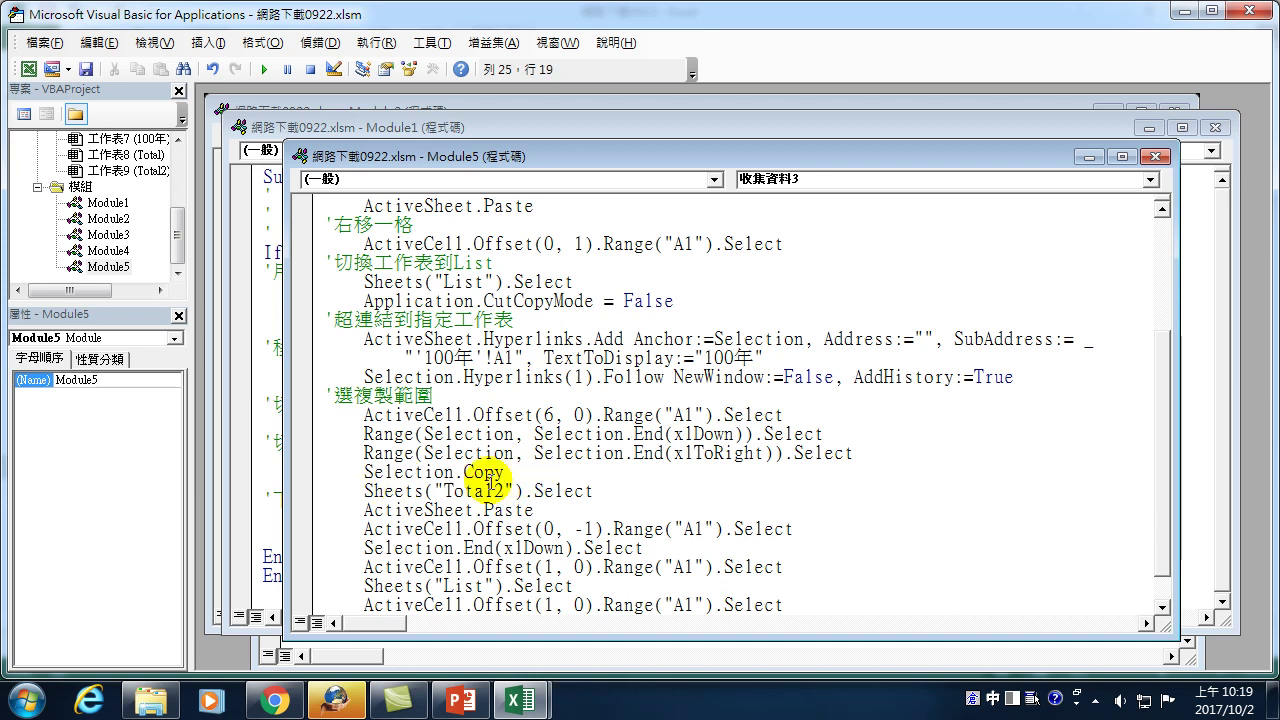
key(Return)
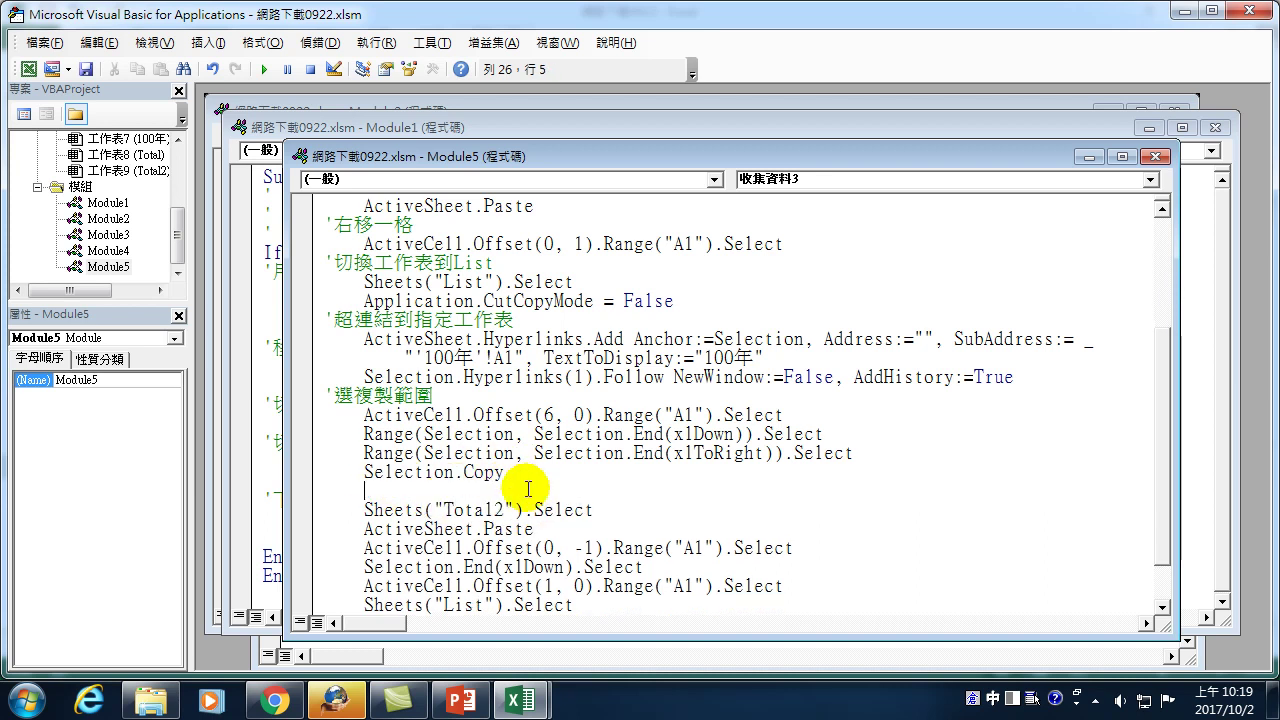
text(')
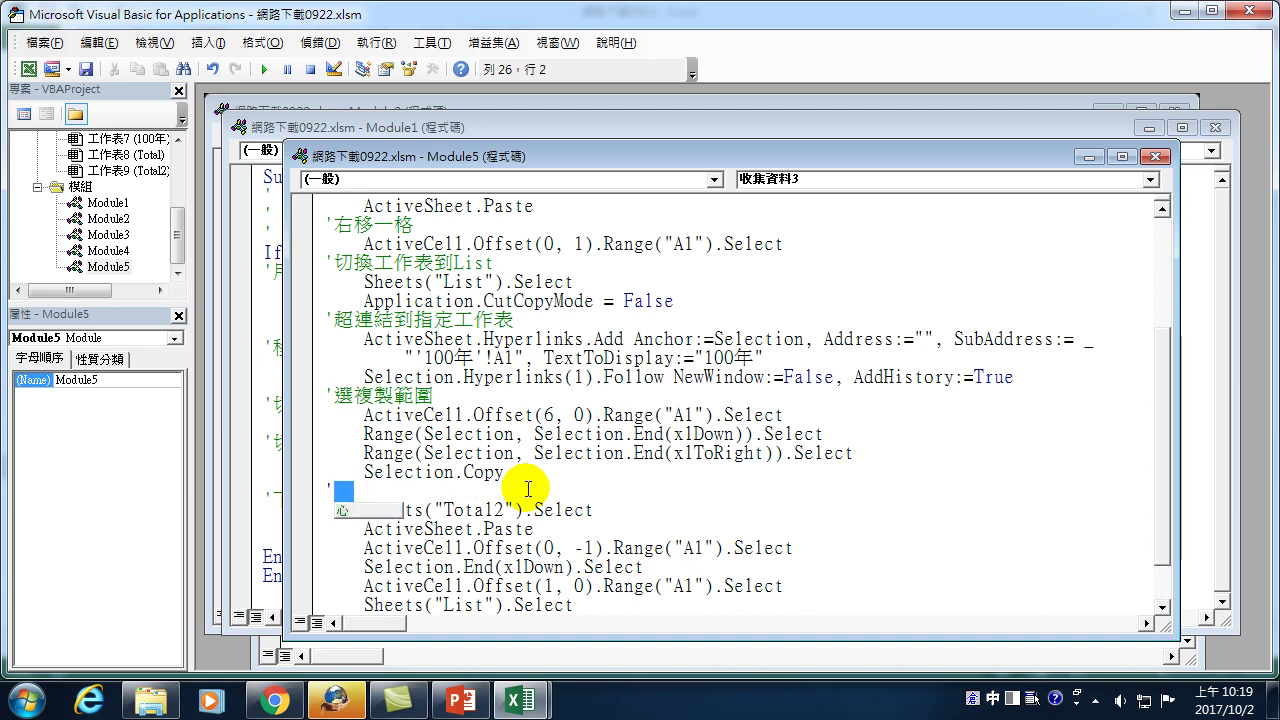
text(切換工作表)
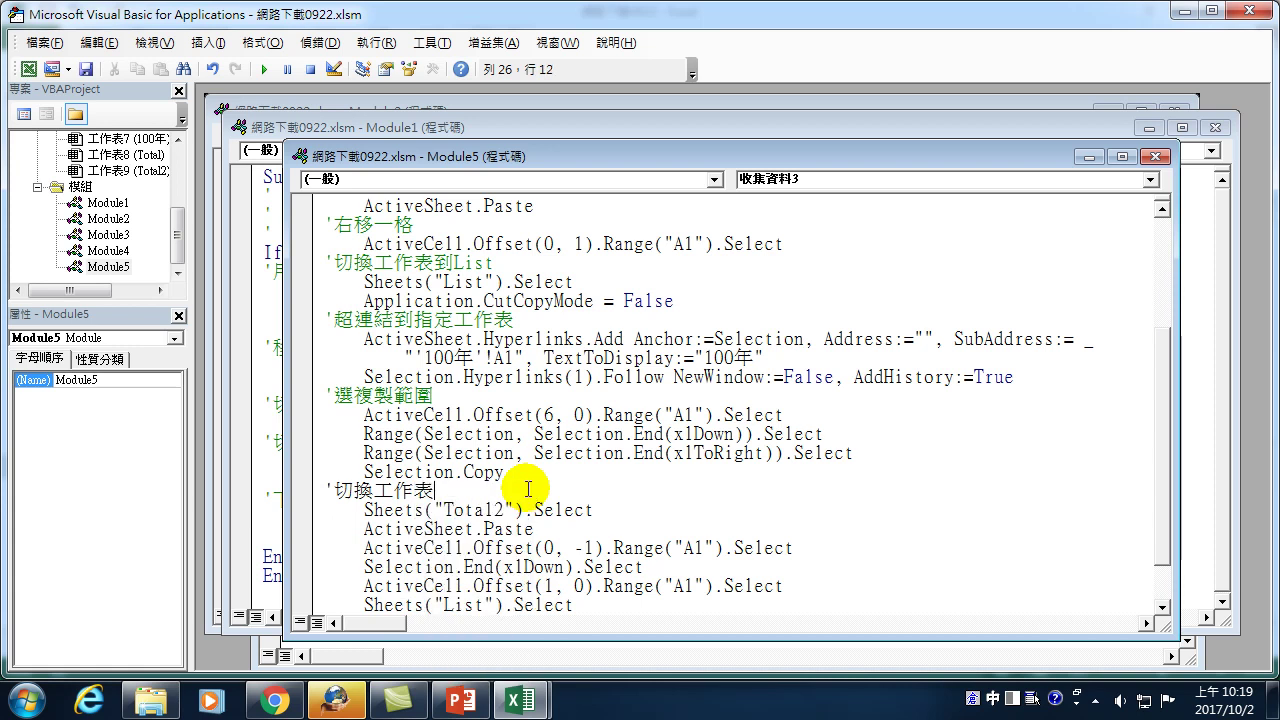
key(ctrl+space)
text(Tot1)
text(l)
text(2)
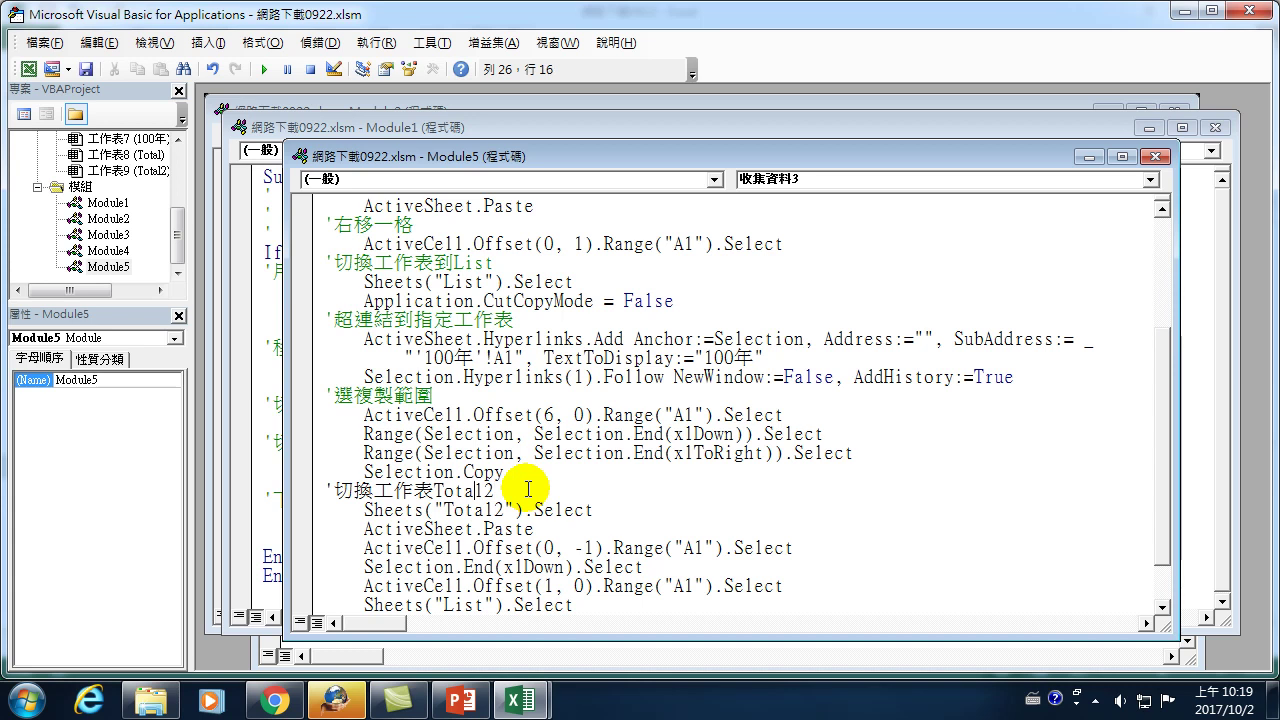
key(ctrl+space)
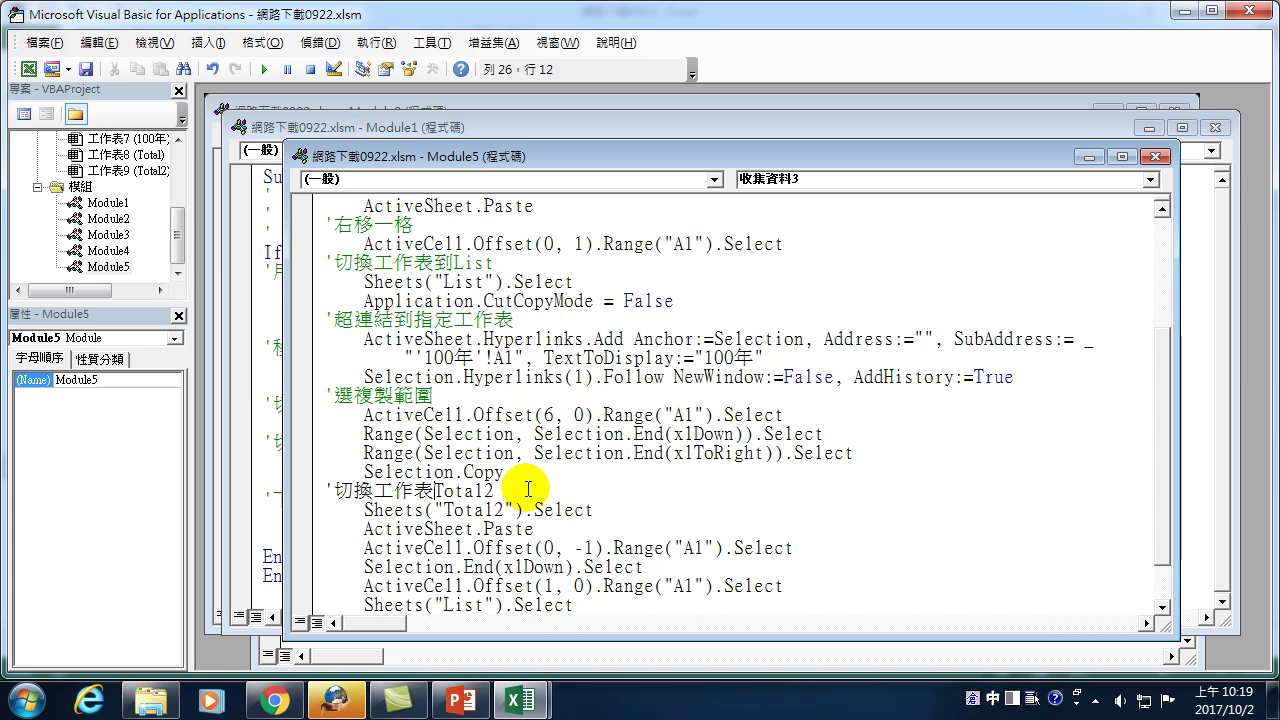
text(到)
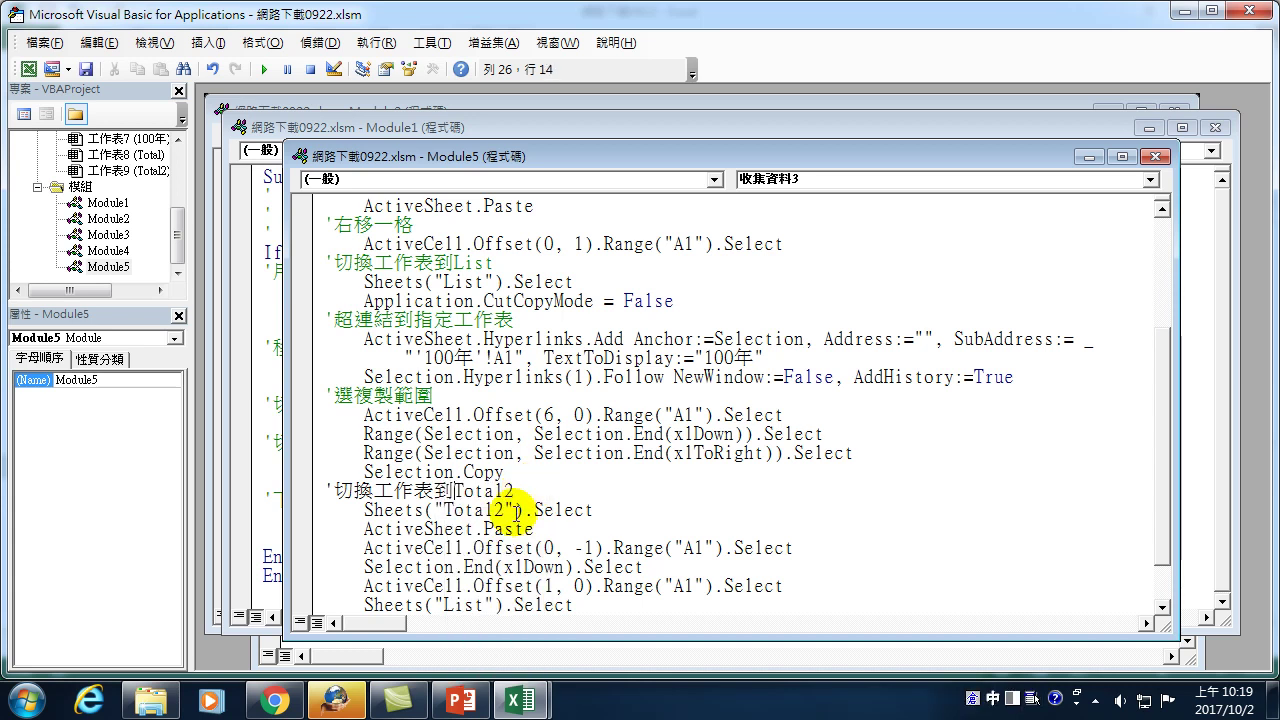
- Add the comment 貼上 above the ActiveSheet.Paste step
click(614, 512)
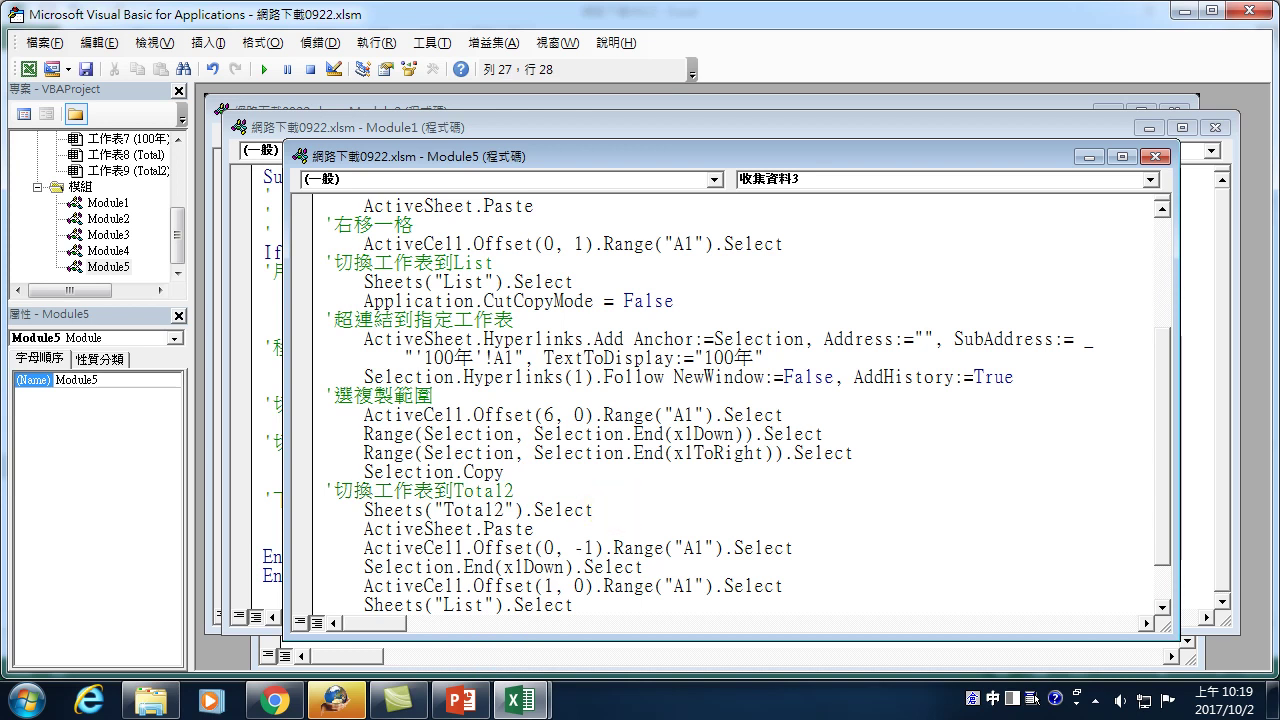
key(Return)
text(')
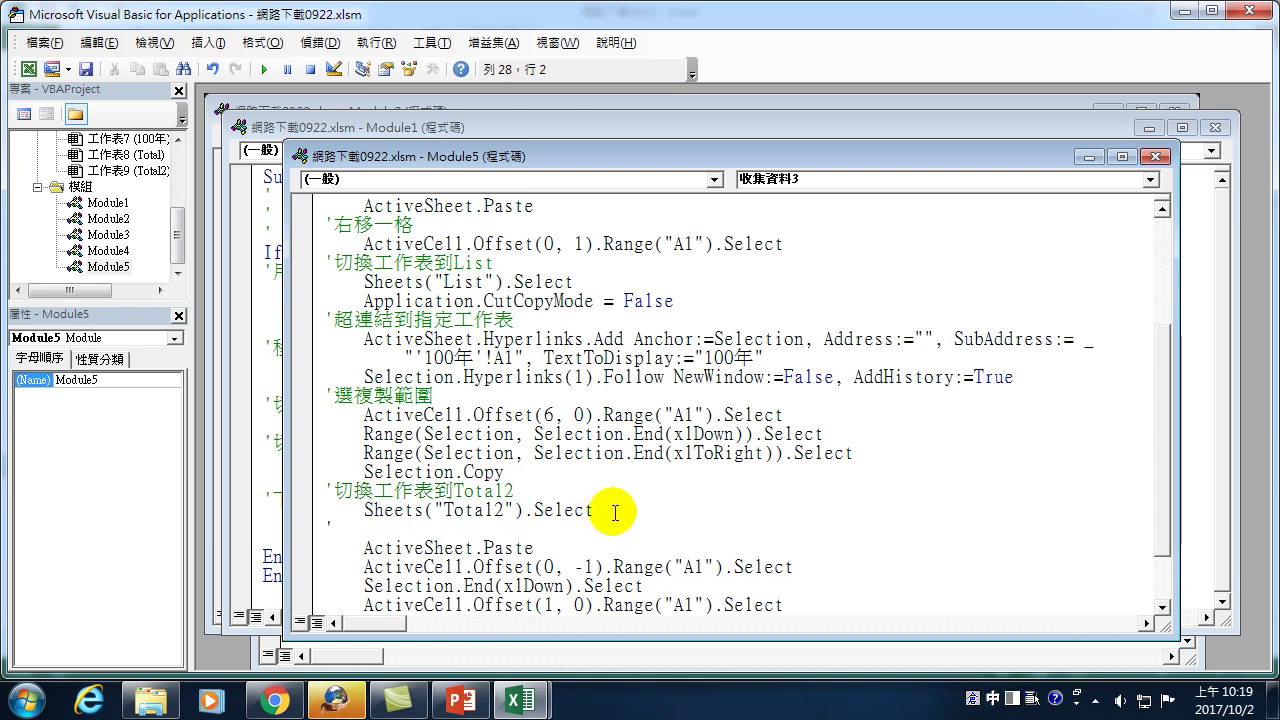
text(貼)
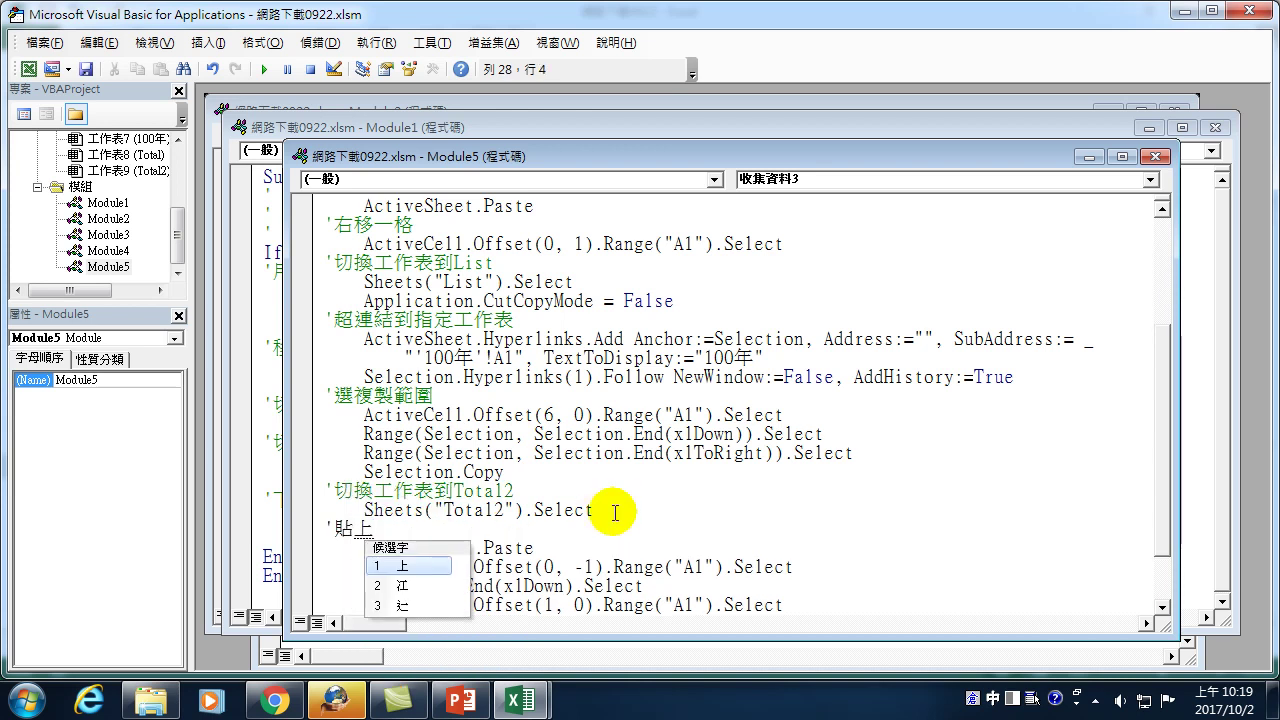
text(上)
click(338, 395)
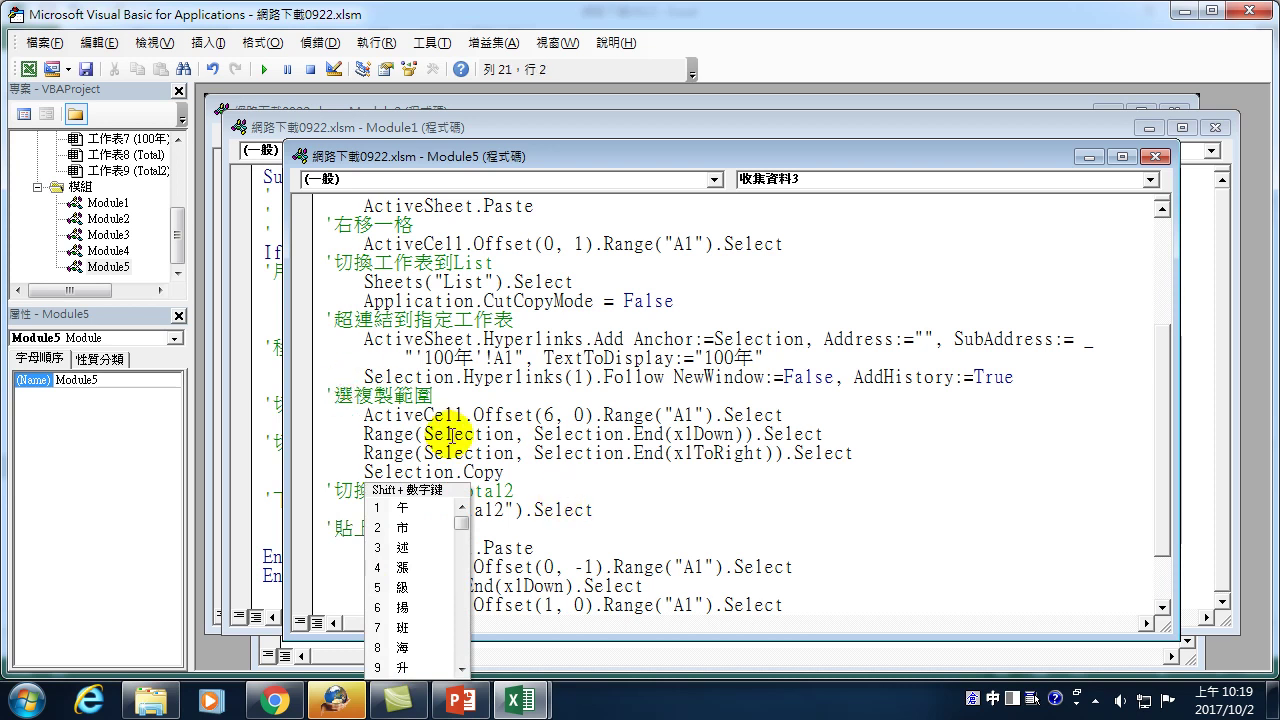
click(380, 527)
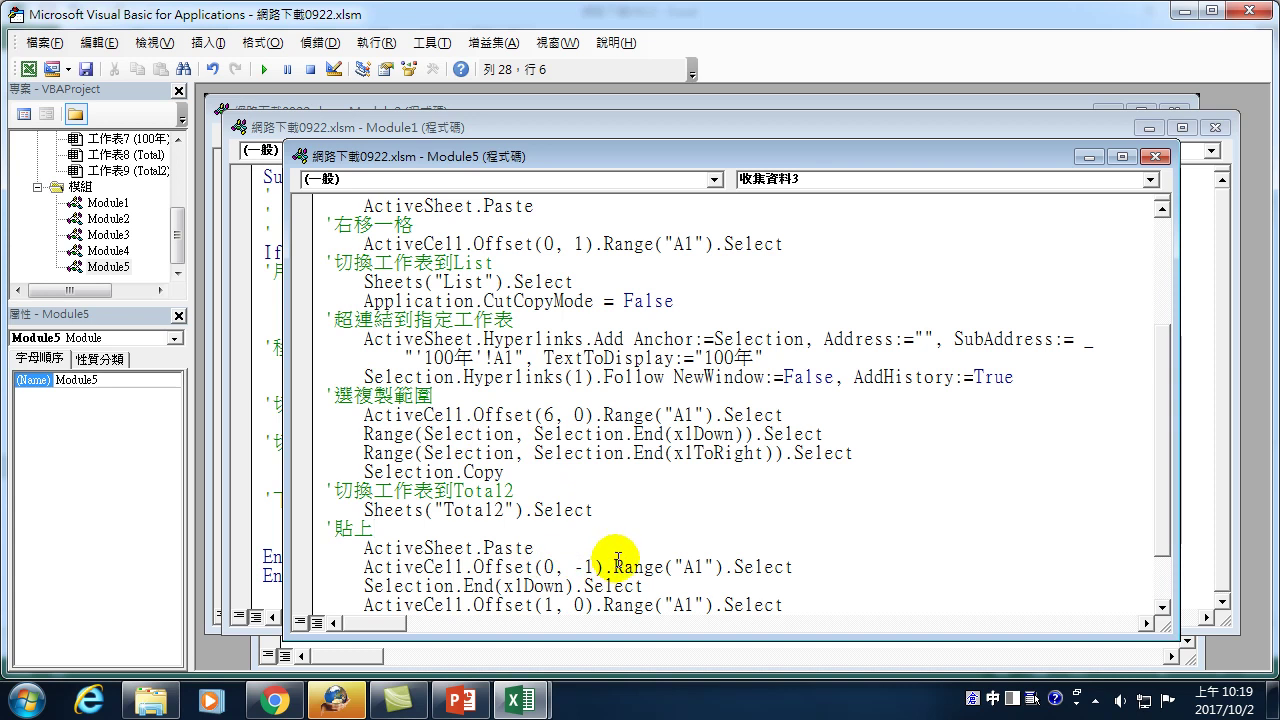
scroll(612, 558, down, 2)
- Select the paste, last-row jump and Offset/return-to-List statements to review what they do
click(807, 526)
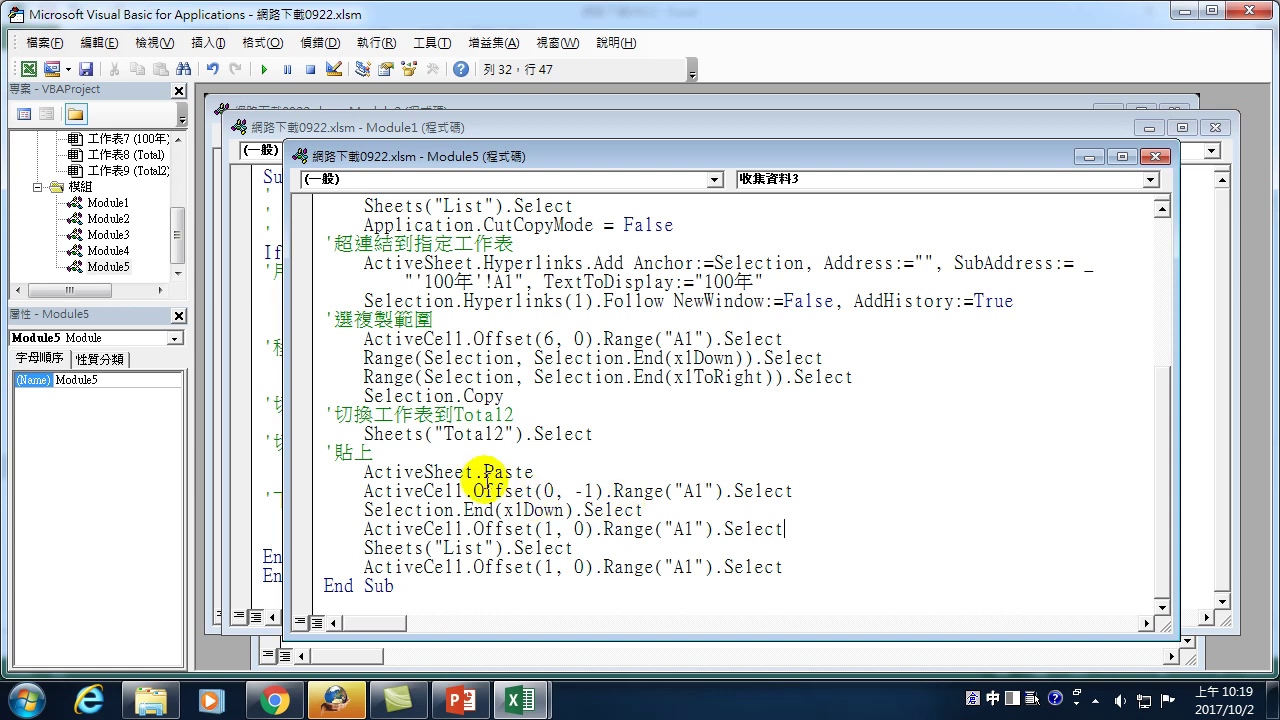
drag(458, 471, 567, 472)
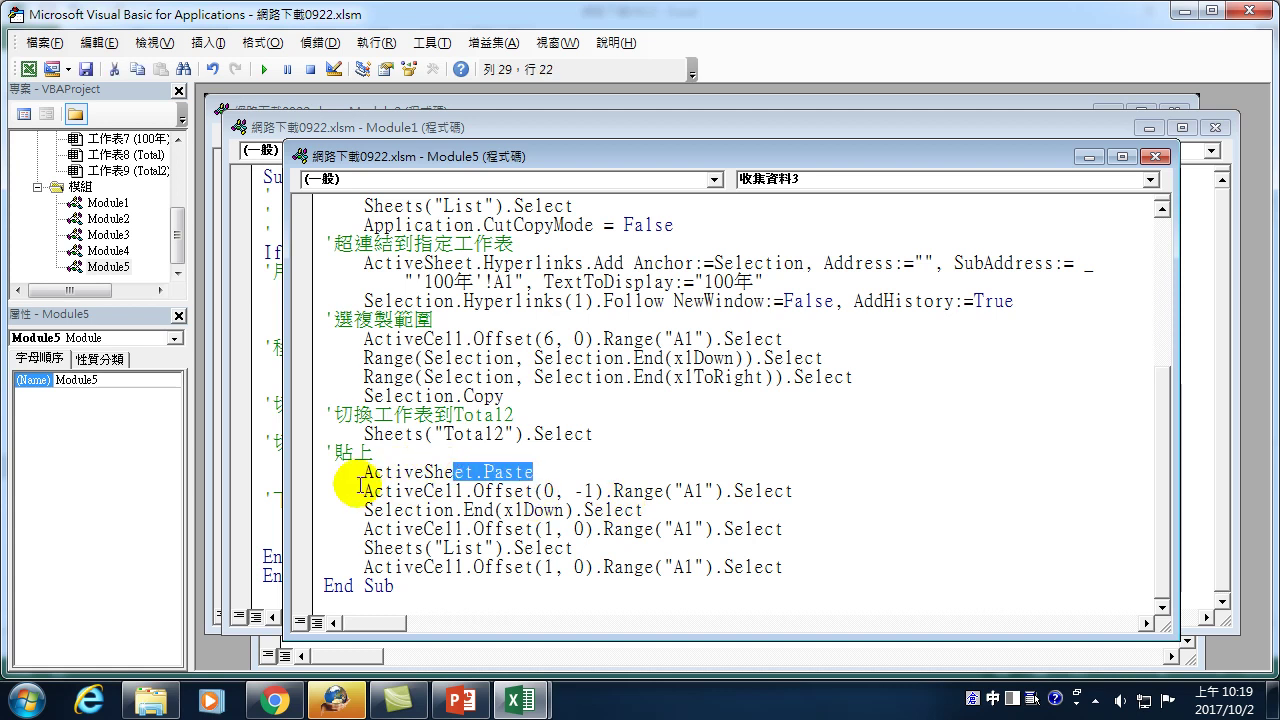
drag(318, 491, 328, 516)
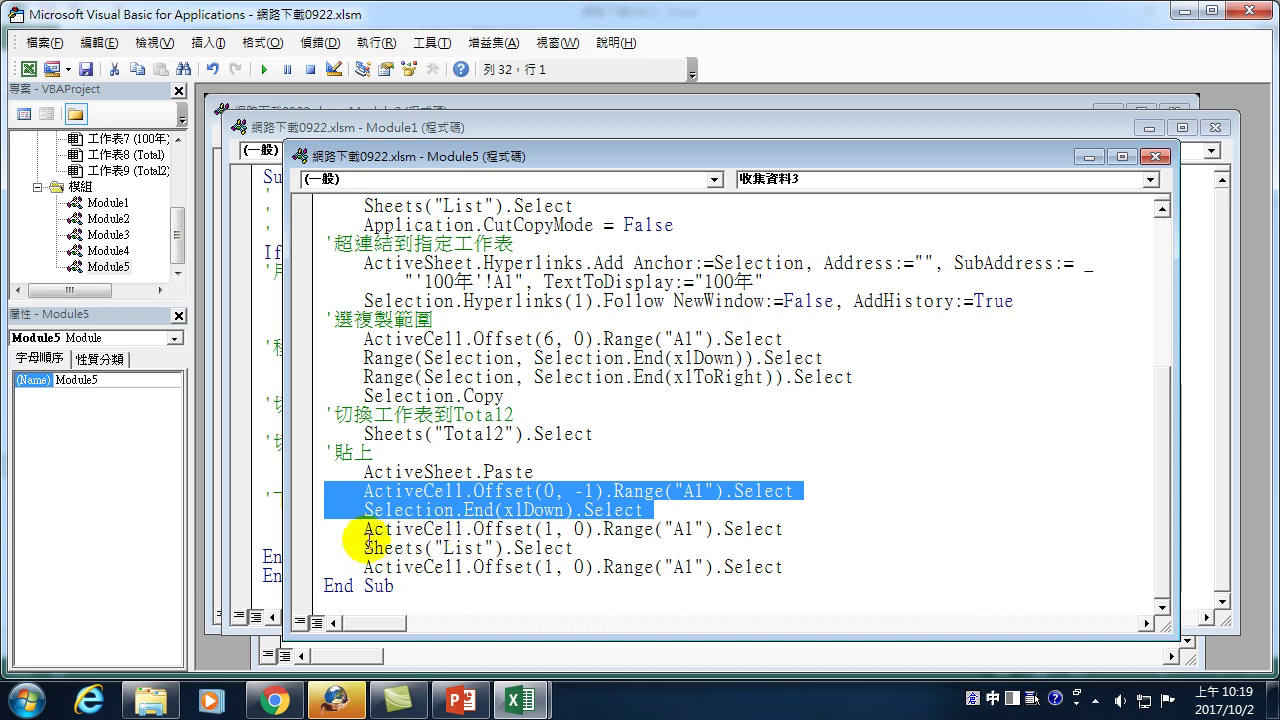
mouse_move(355, 529)
mouse_down()
mouse_move(512, 546)
mouse_move(637, 530)
mouse_up()
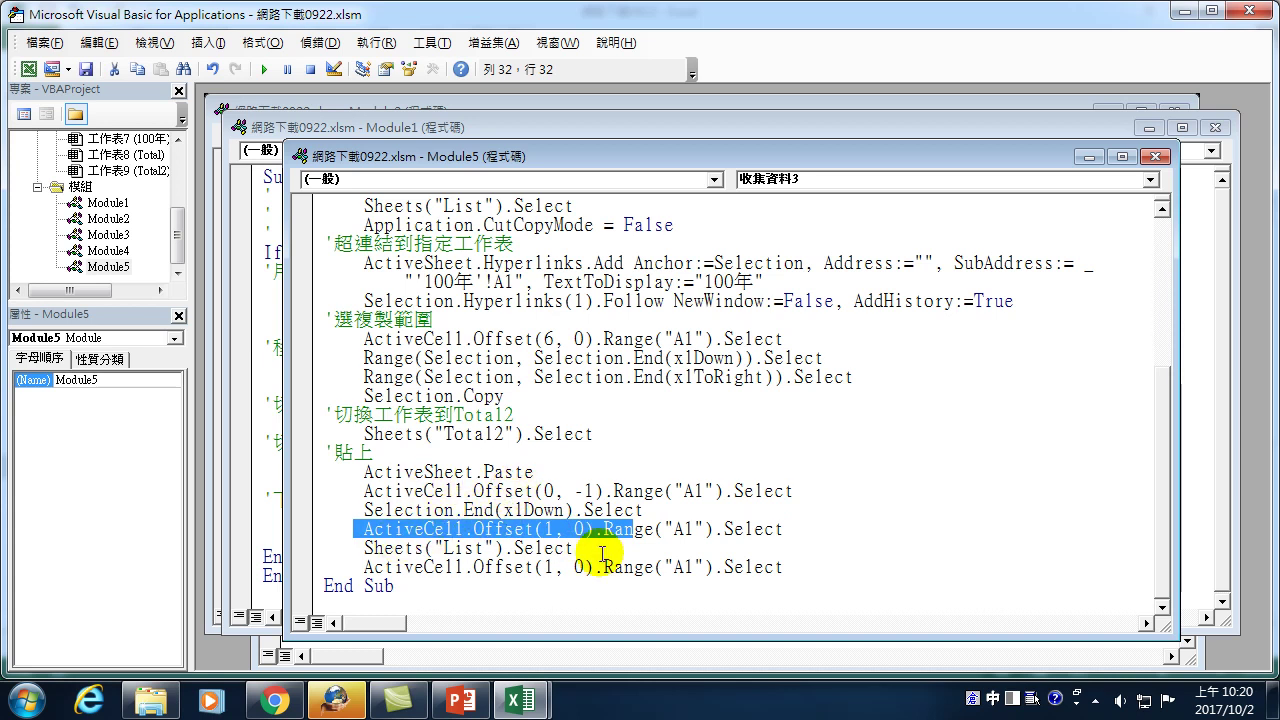
- Insert the comment '切換工作表到list on a new line after ActiveCell.Offset(1, 0)
click(790, 532)
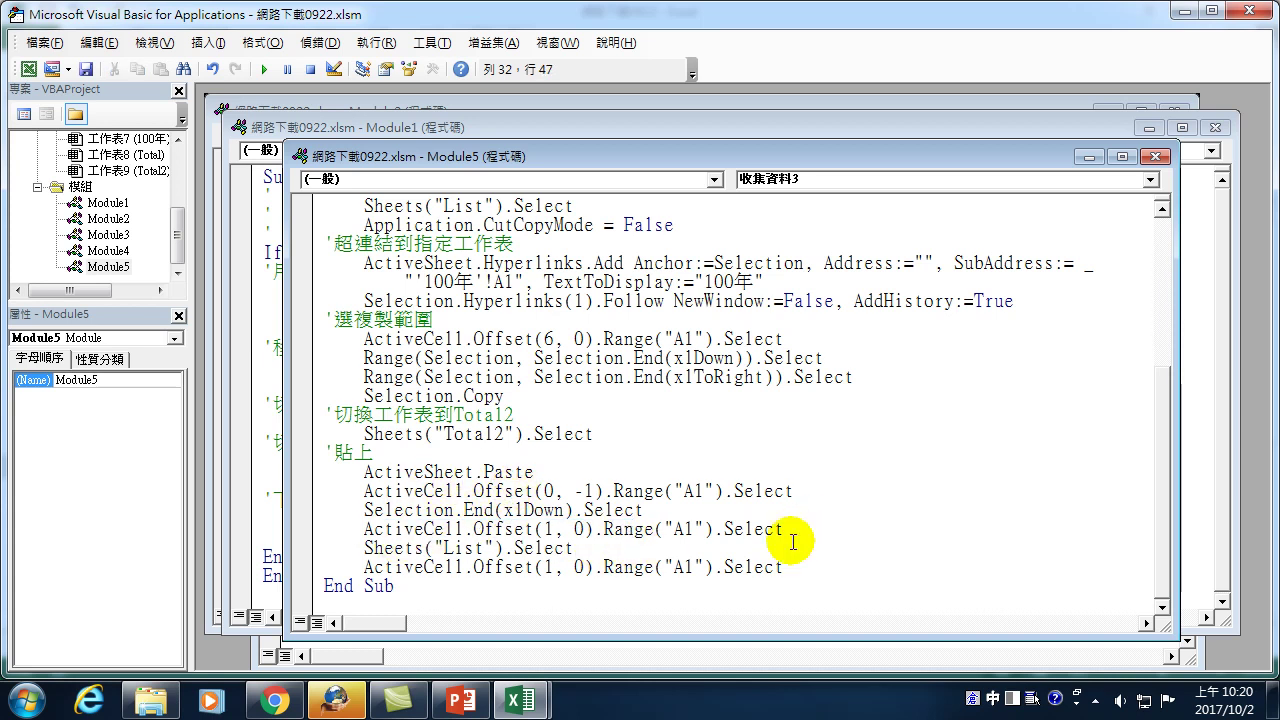
key(Return)
text(')
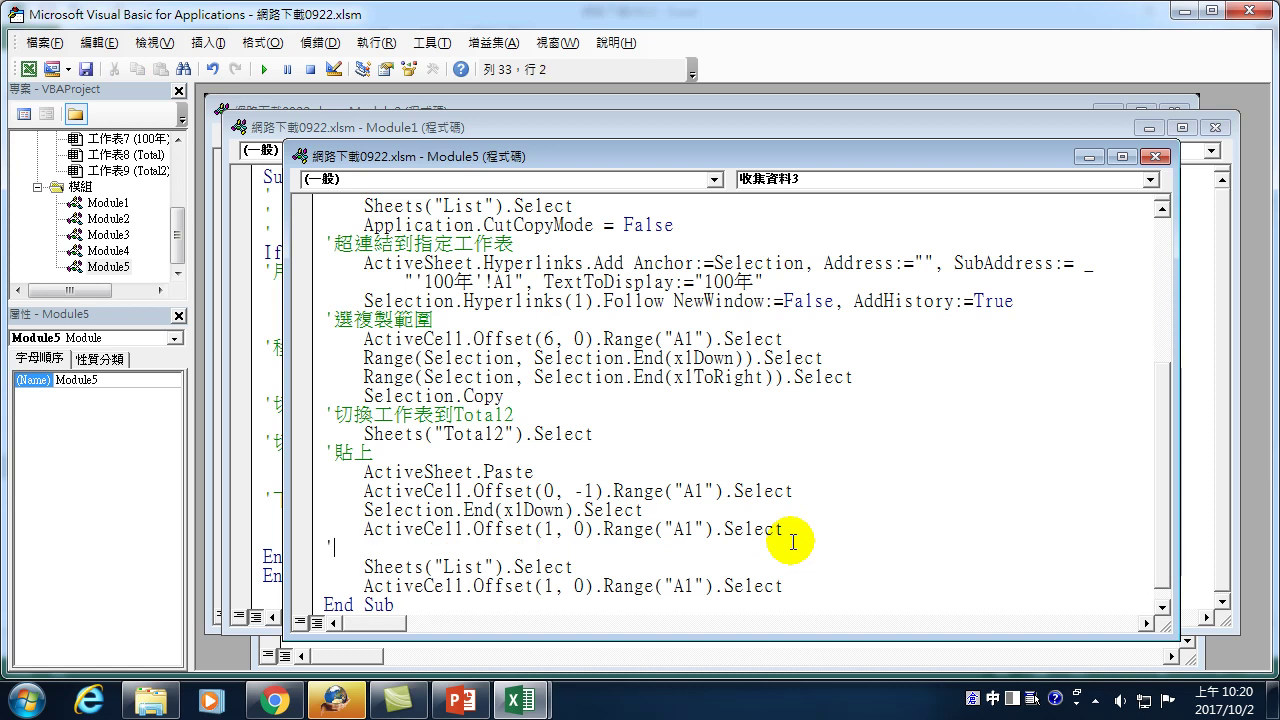
text(切換工作表到)
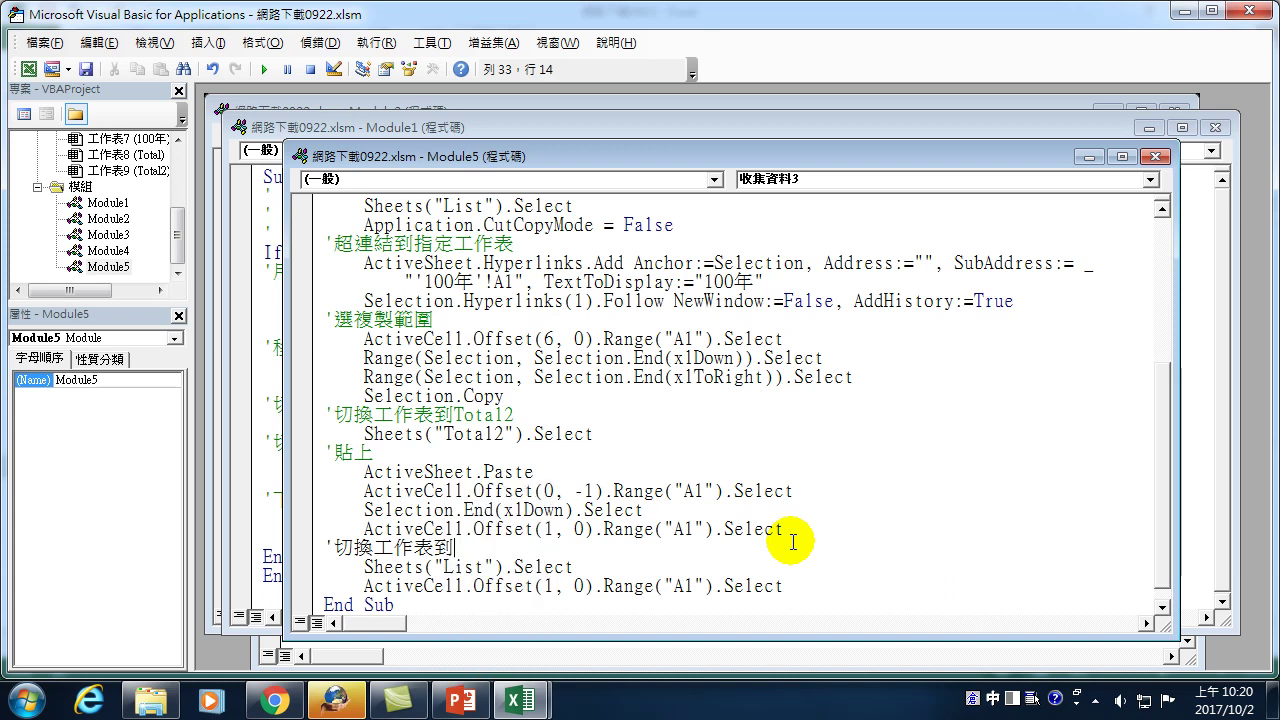
text(list)
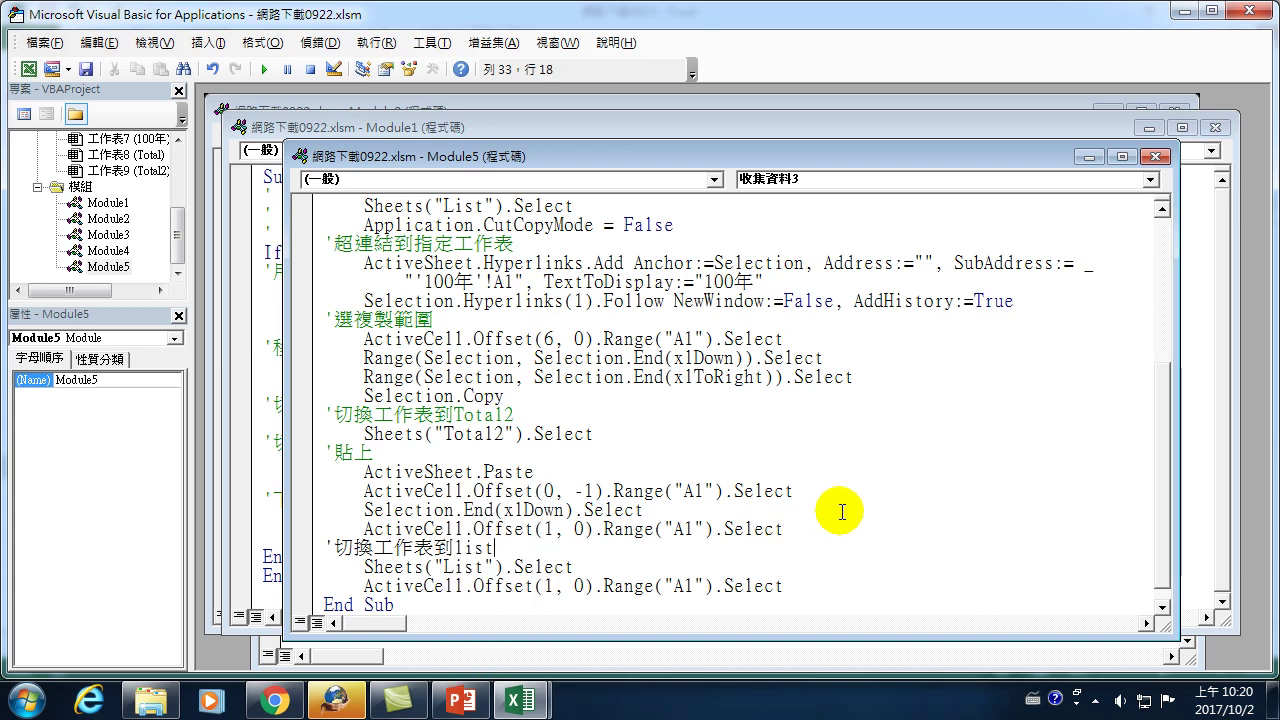
scroll(684, 412, up, 1)
scroll(684, 412, up, 1)
scroll(684, 412, up, 3)
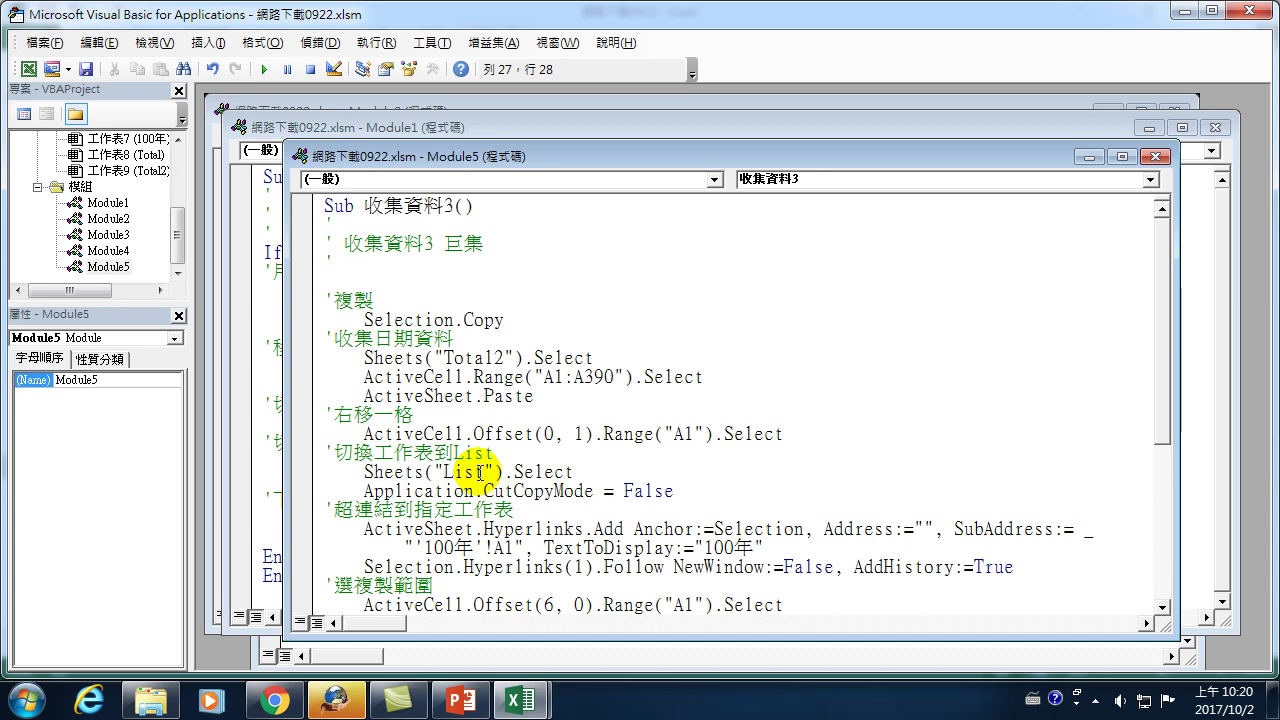
scroll(500, 440, down, 1)
scroll(548, 444, down, 1)
scroll(548, 444, up, 2)
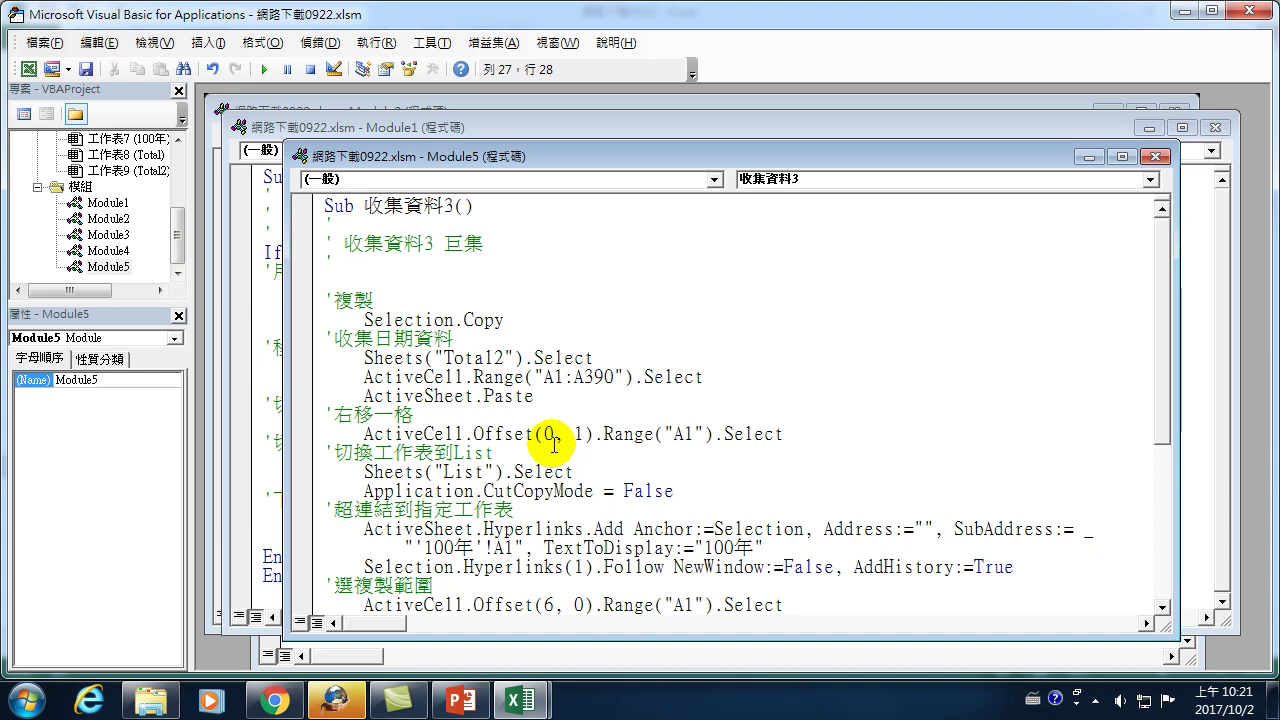
- Leave the VBA editor, unlink 100年 in D12, then select Total2's data rows
click(1246, 10)
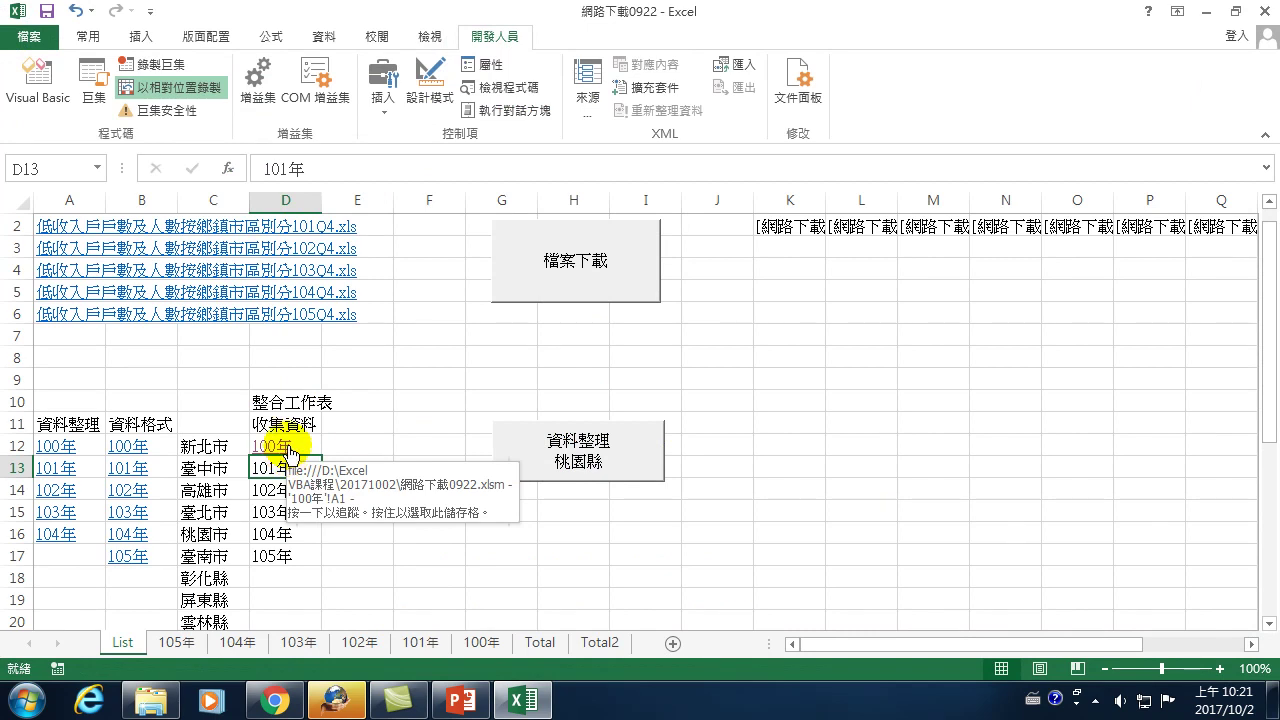
right_click(290, 452)
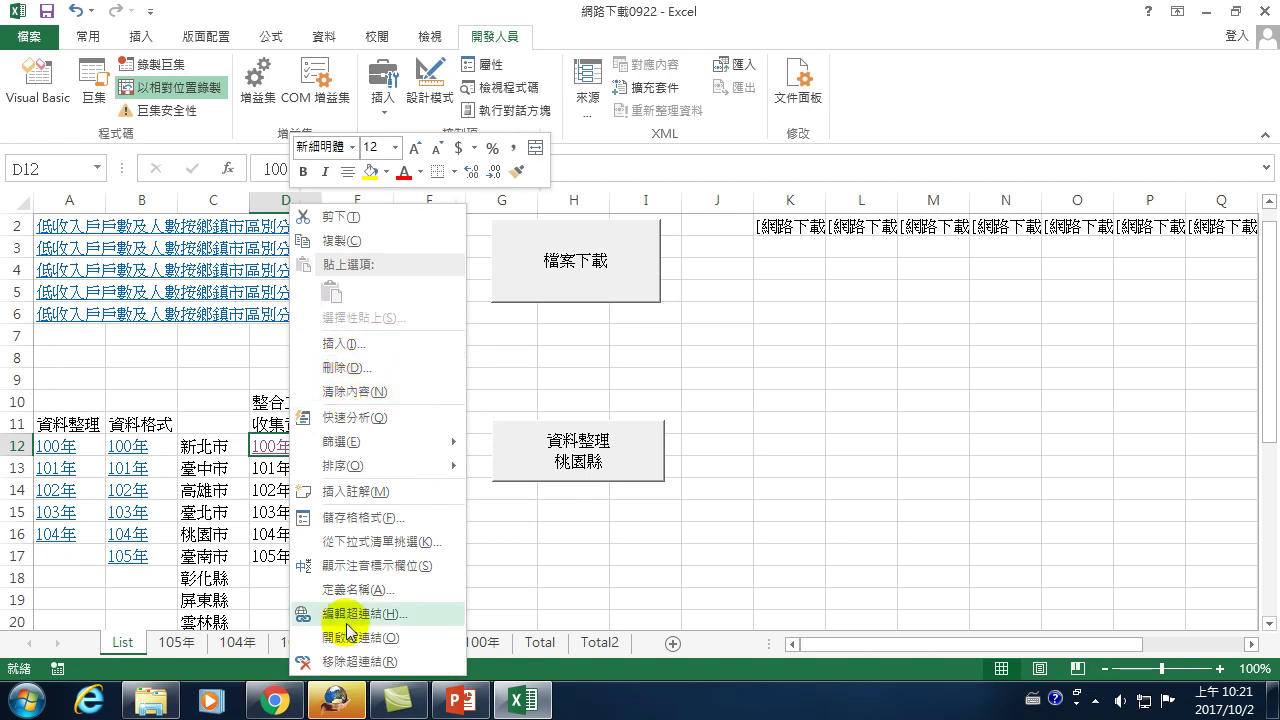
click(350, 662)
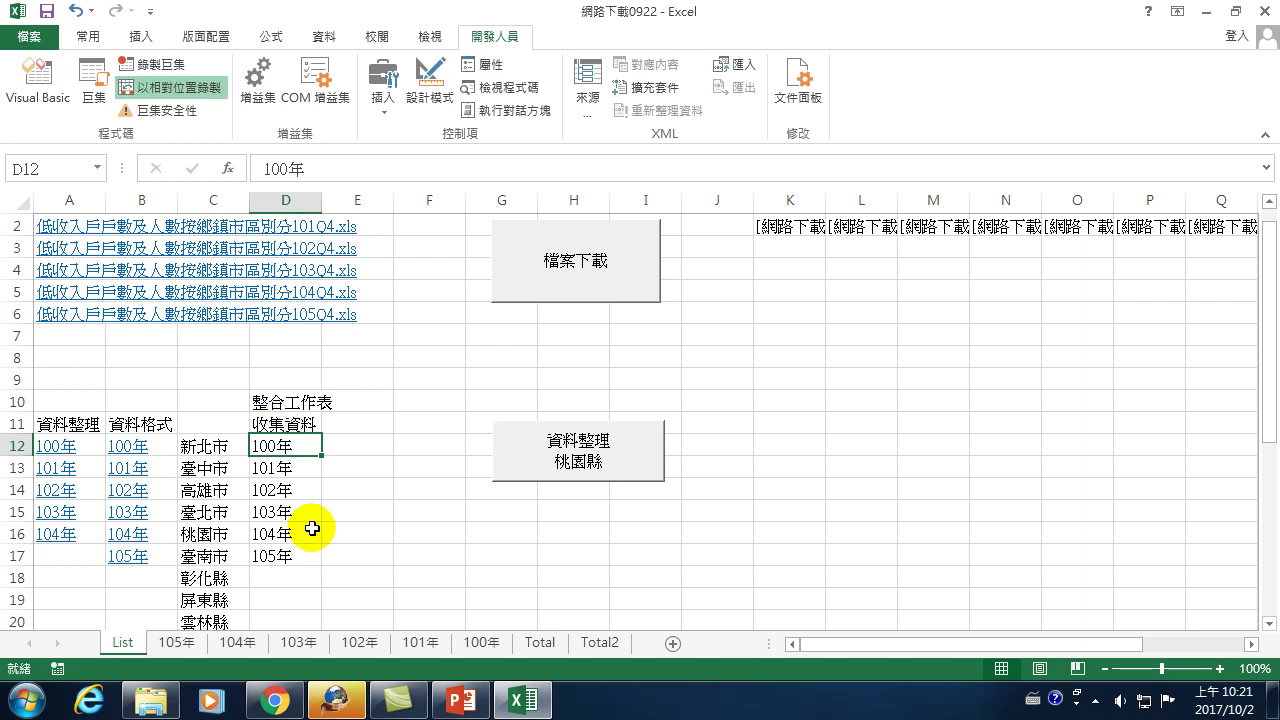
click(592, 642)
drag(20, 593, 35, 5)
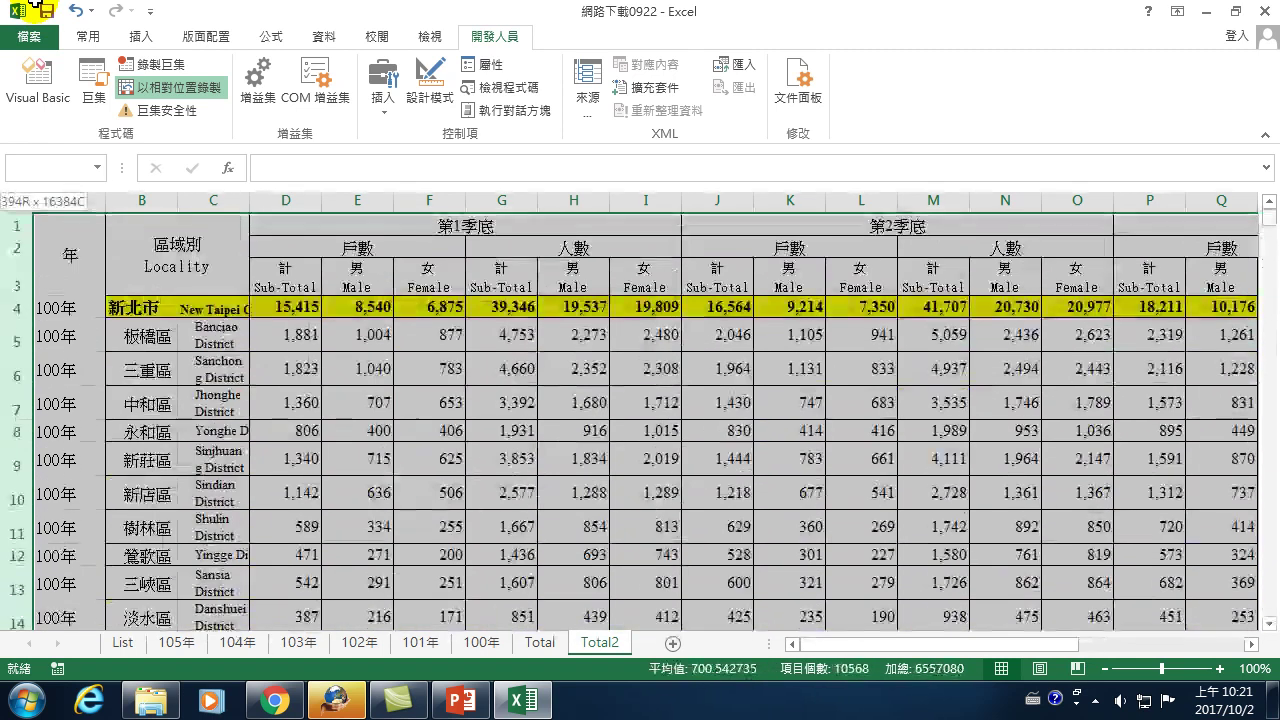
- Clear Total2's contents from row 4 to the last data row, then show the 100年 sheet
drag(35, 5, 9, 307)
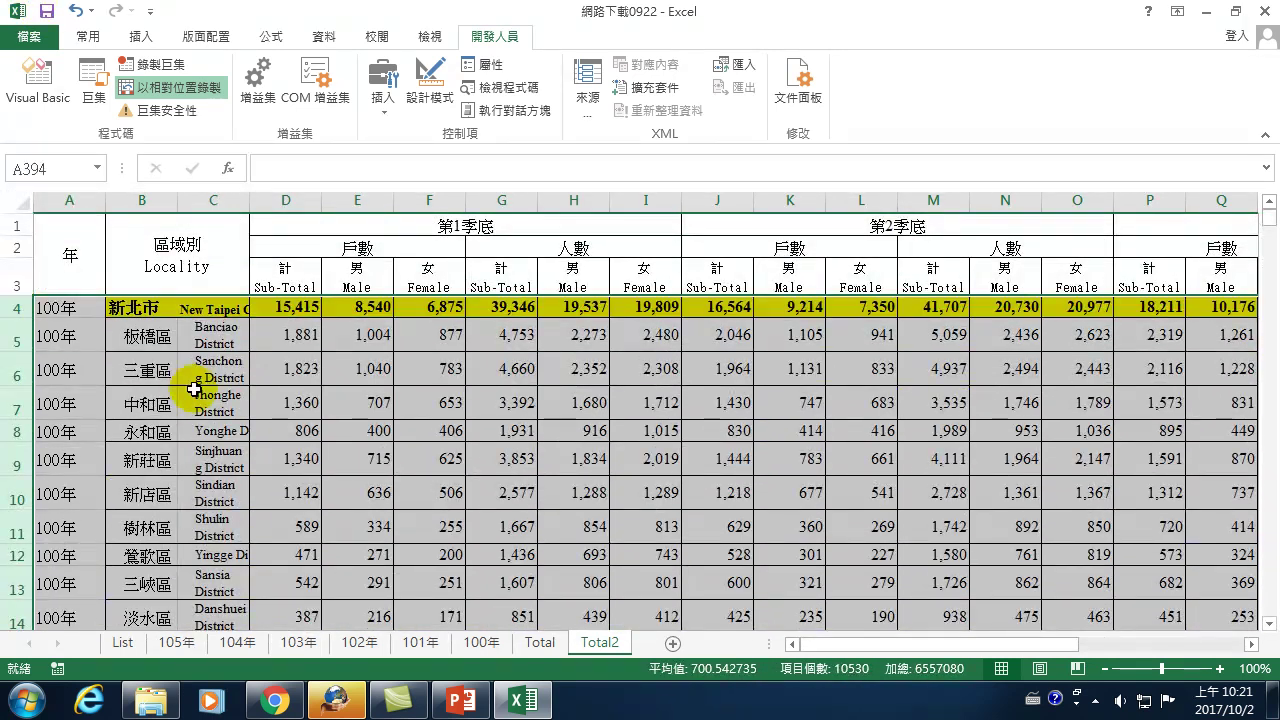
right_click(186, 386)
click(259, 253)
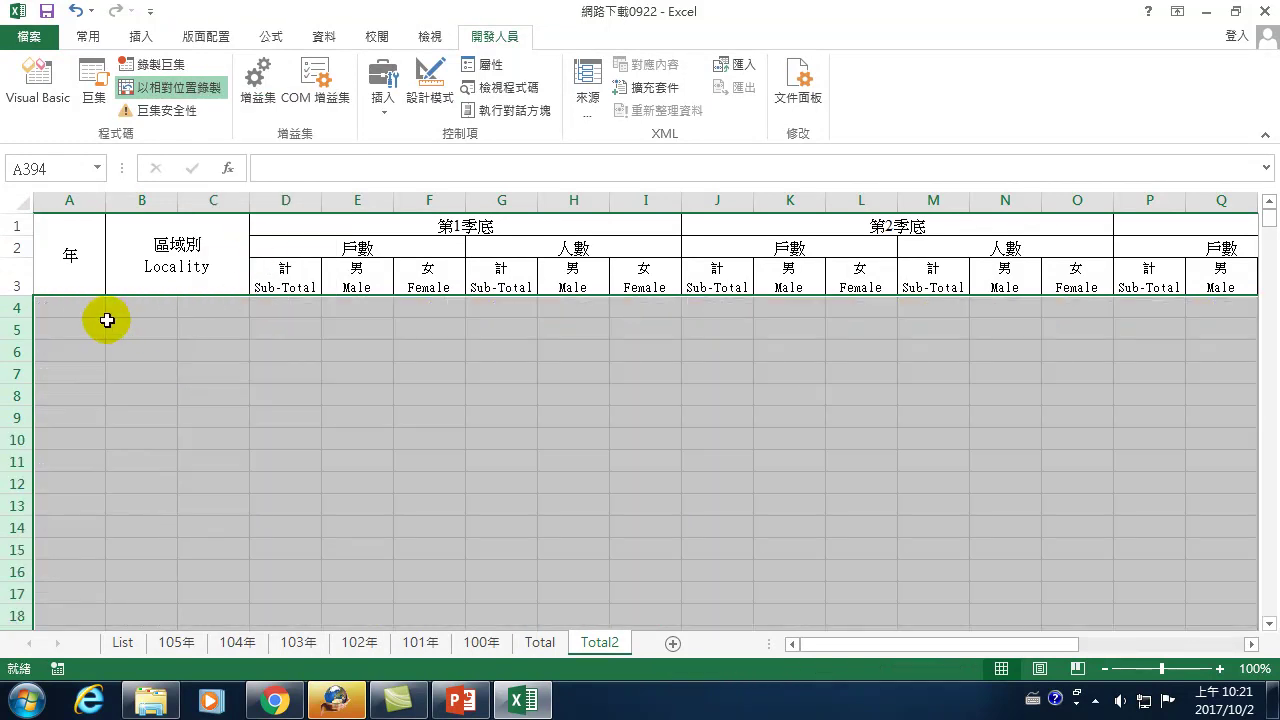
click(84, 305)
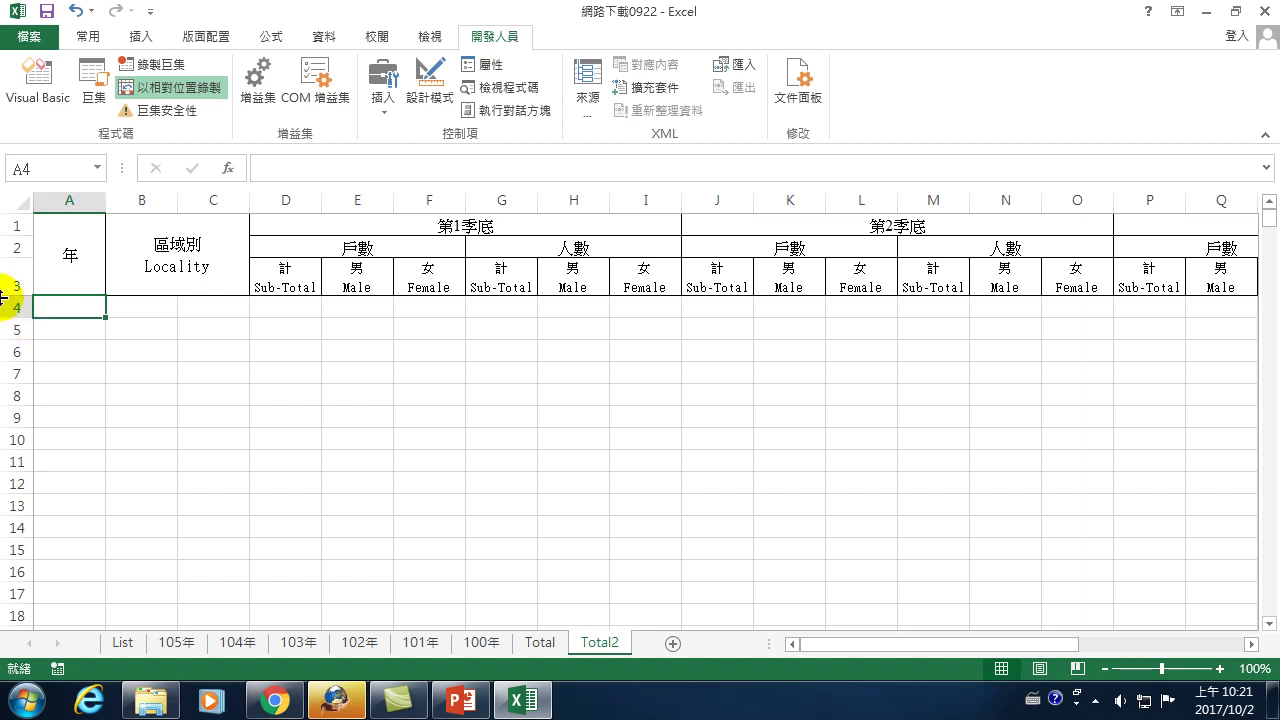
click(478, 643)
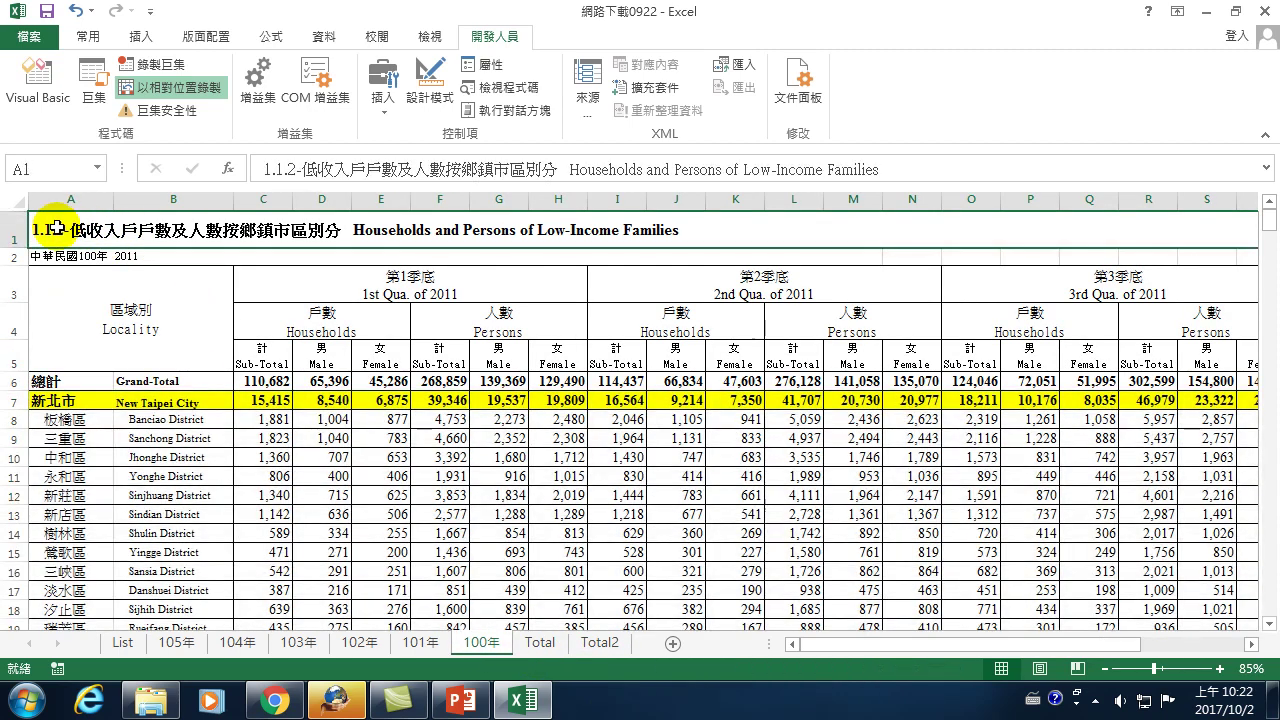
- From the List sheet, run the 收集資料3 macro from the Macro dialog
click(125, 644)
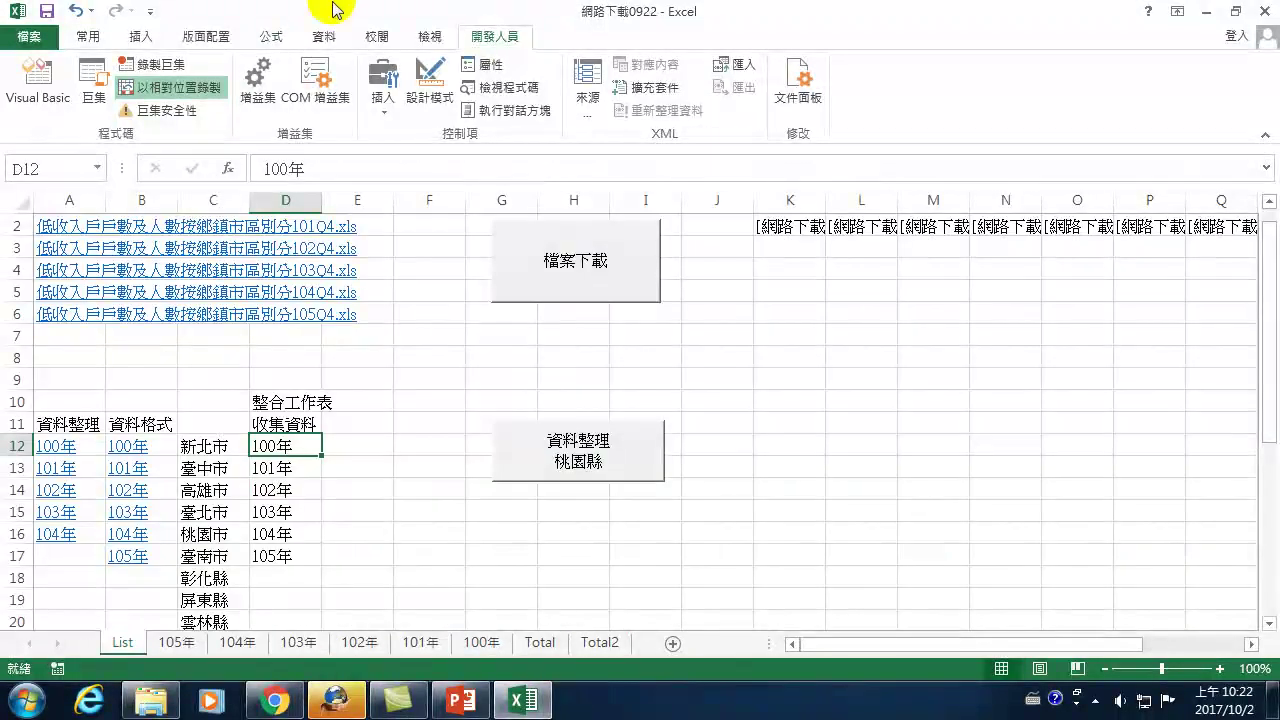
click(90, 80)
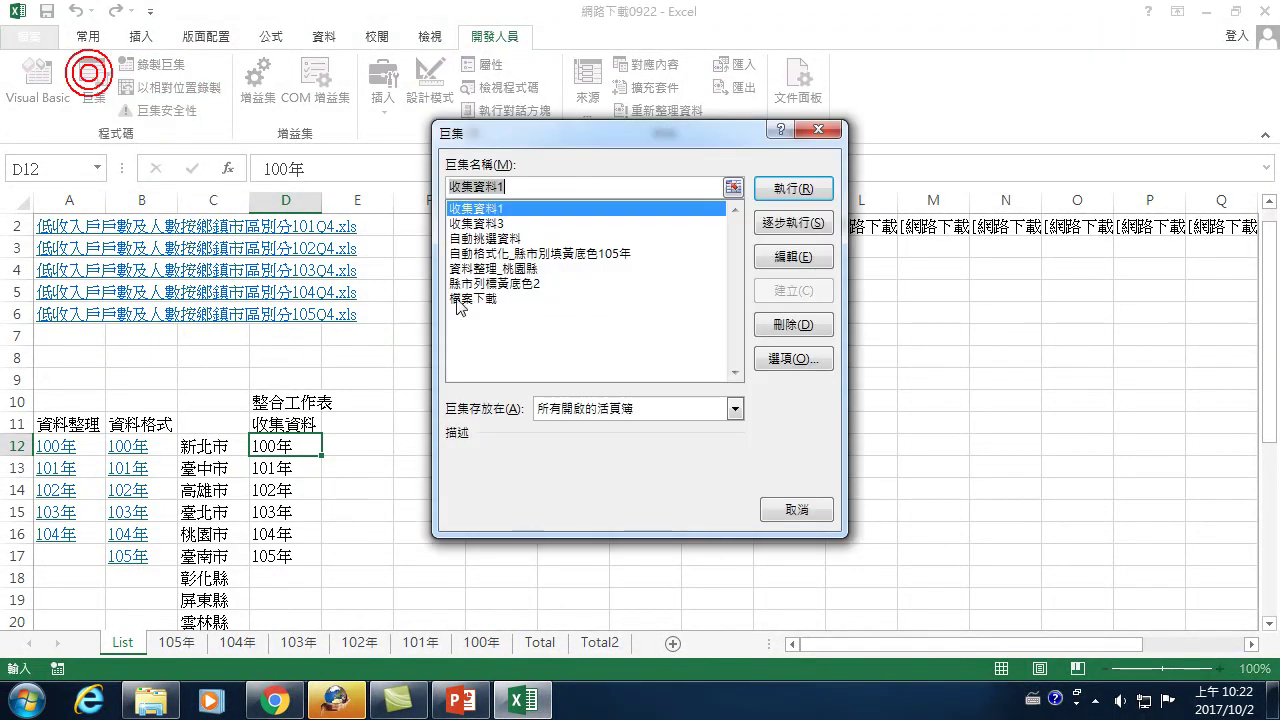
click(476, 223)
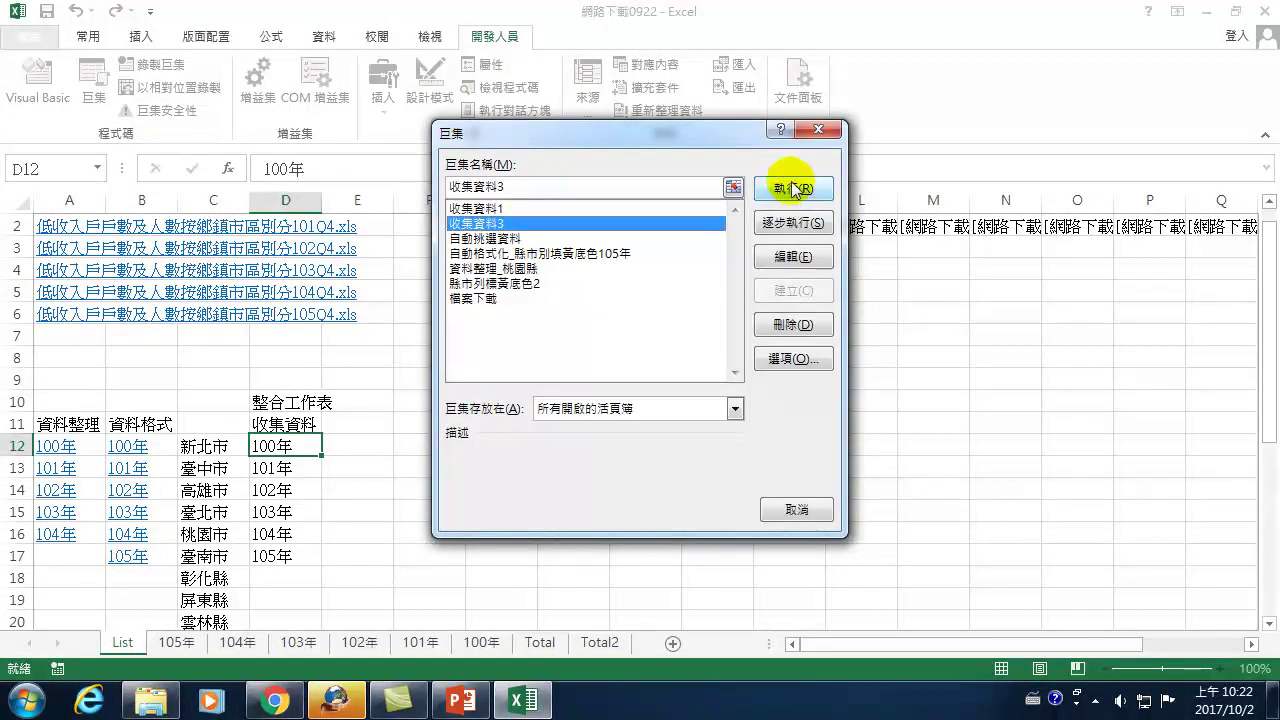
click(790, 185)
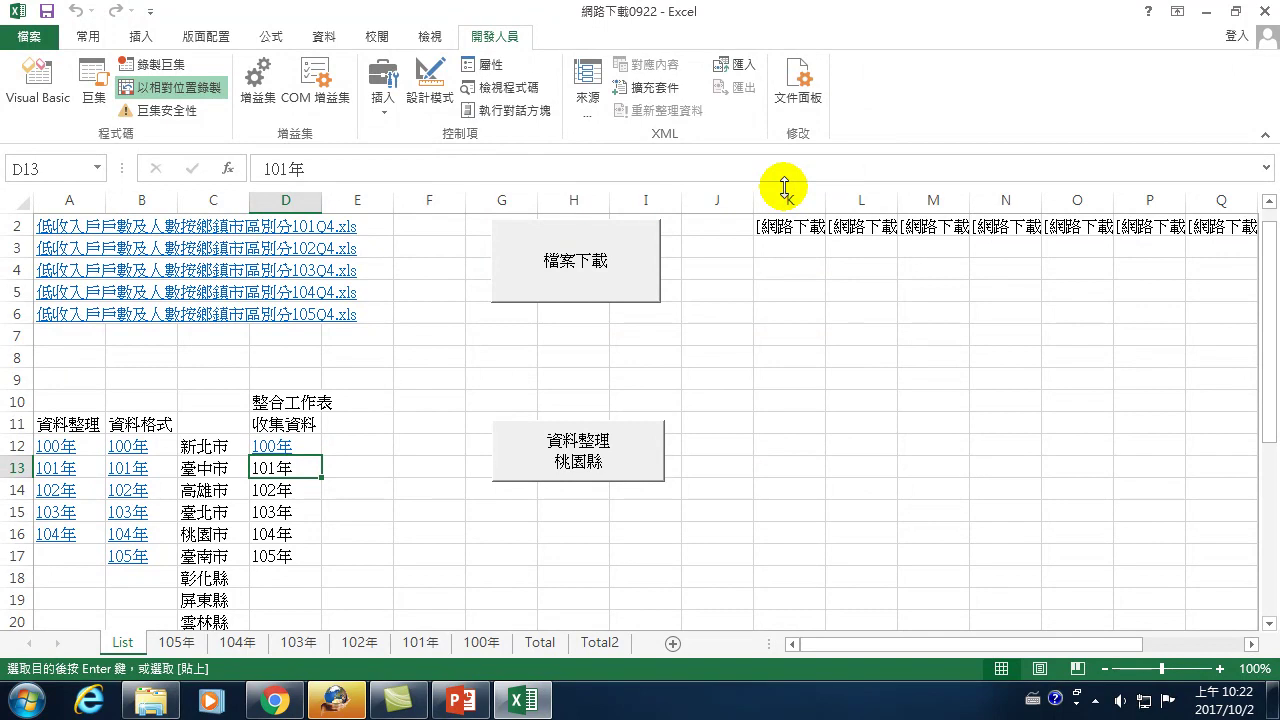